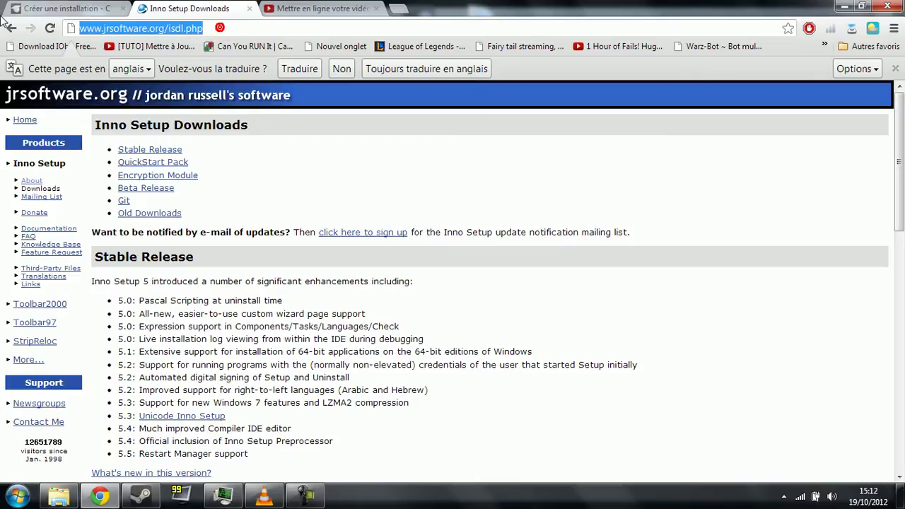
# Step: Copy the selected address of the Inno Setup Downloads page
pyautogui.rightClick(91, 26)
pyautogui.click(121, 69)
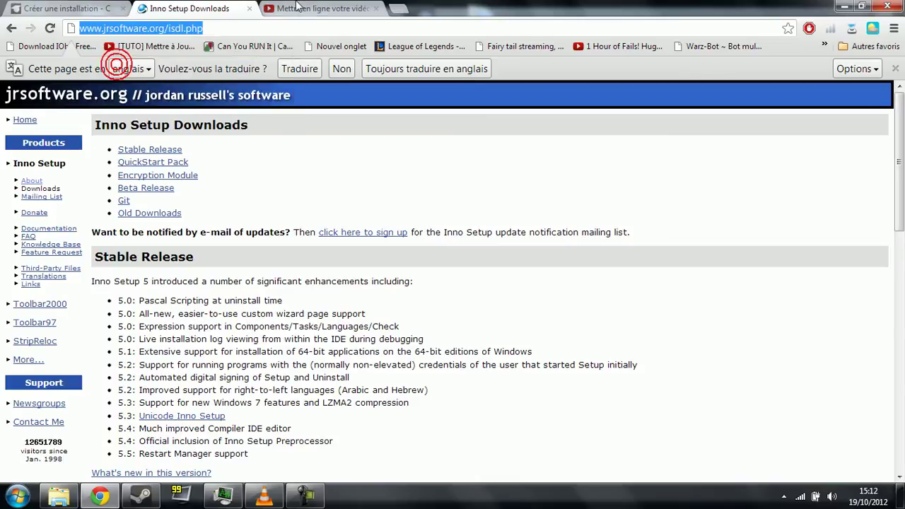
# Step: Look over the YouTube upload page with its account menu and the Inno Setup Downloads page
pyautogui.click(314, 8)
pyautogui.click(742, 84)
pyautogui.click(744, 77)
pyautogui.click(721, 80)
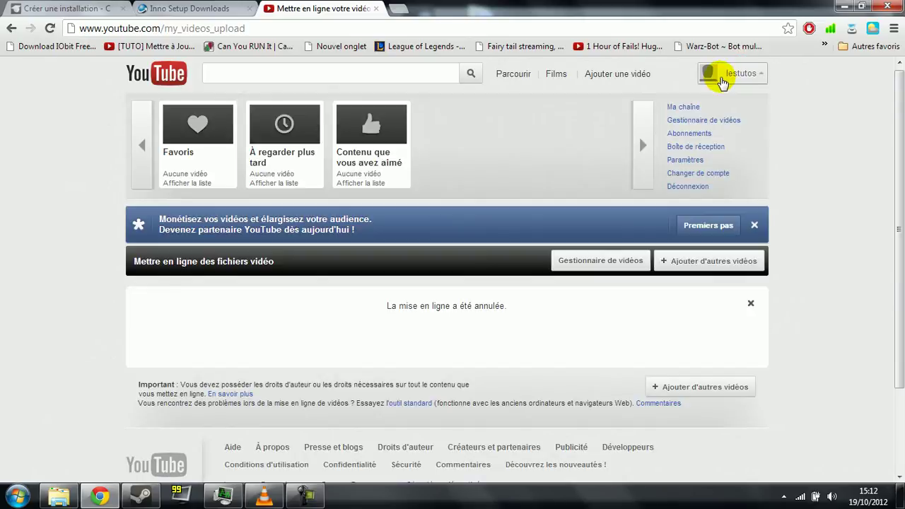
pyautogui.click(718, 75)
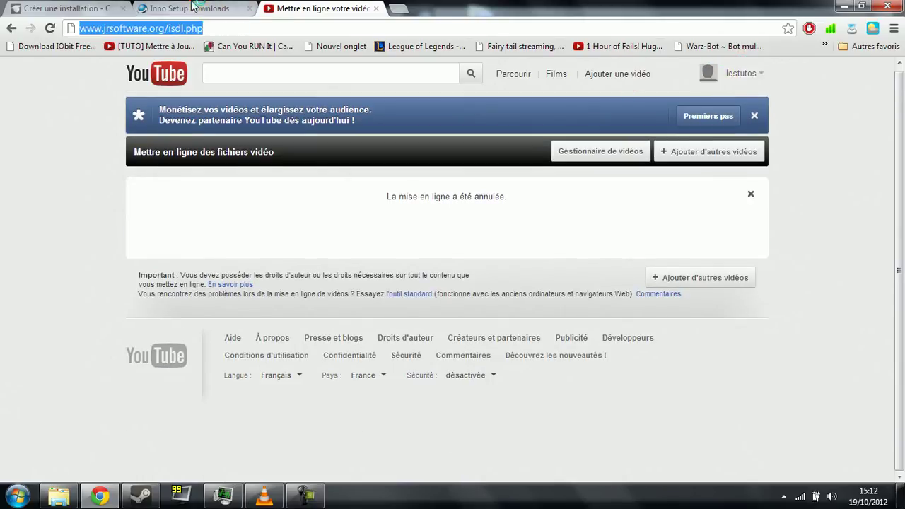
pyautogui.click(194, 7)
pyautogui.click(280, 25)
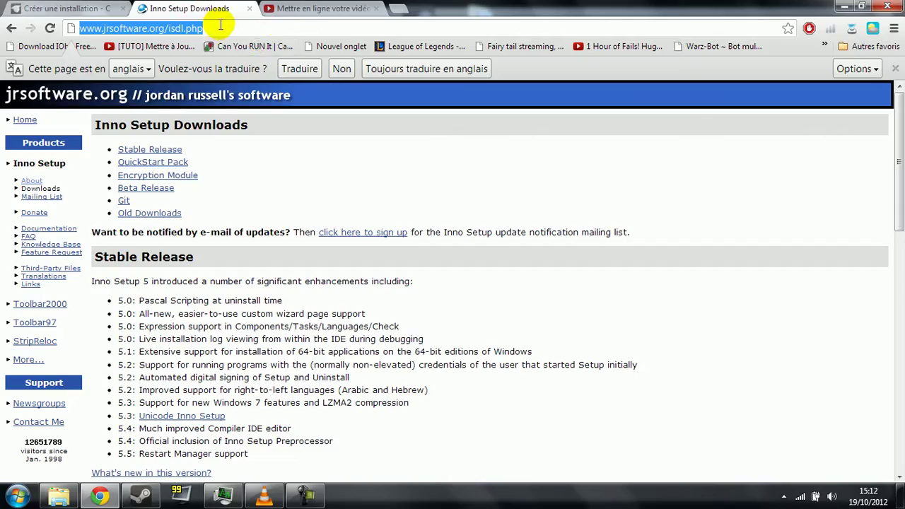
pyautogui.click(324, 7)
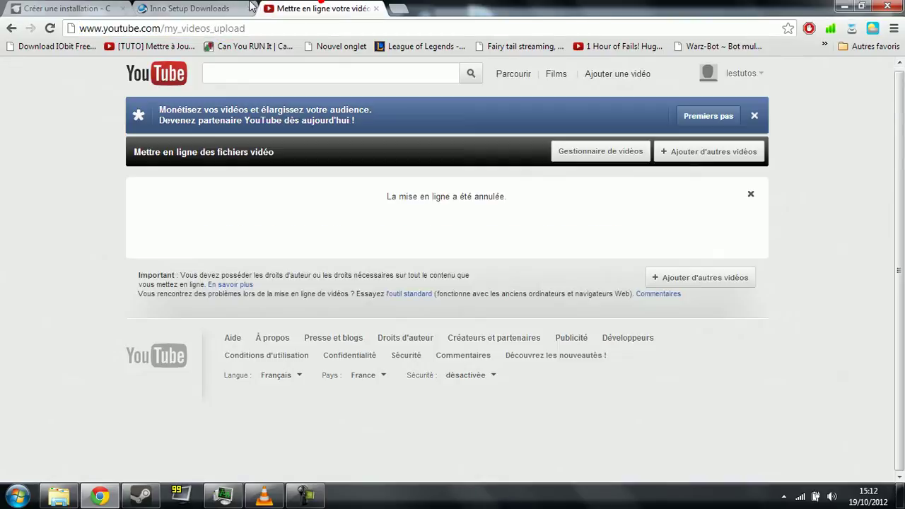
pyautogui.click(205, 7)
pyautogui.click(290, 7)
pyautogui.click(203, 7)
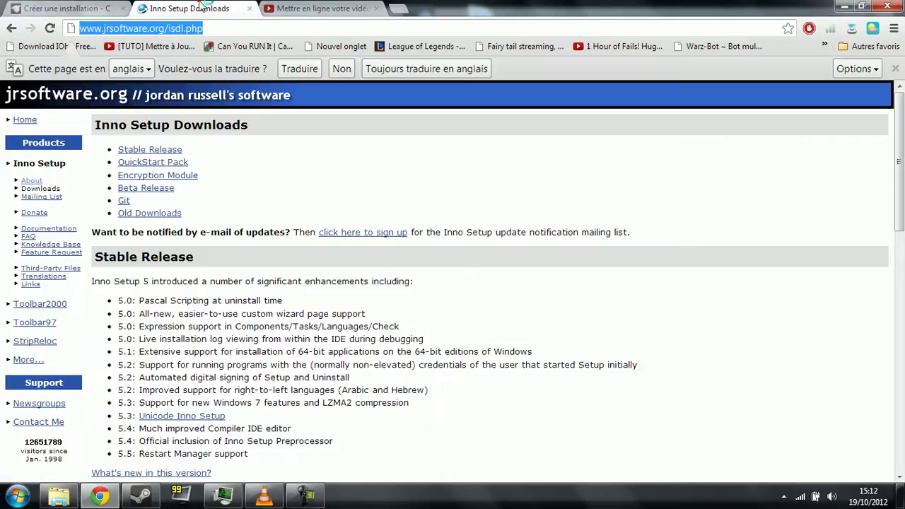
pyautogui.click(276, 7)
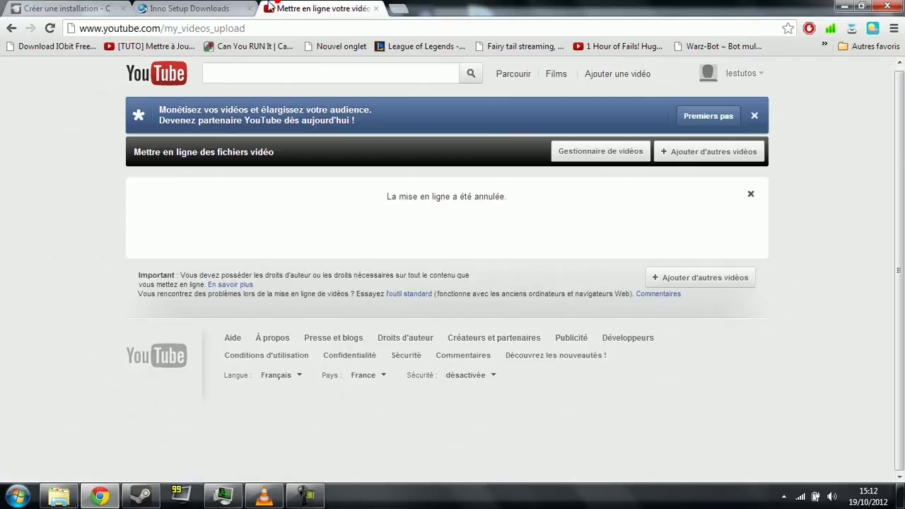
pyautogui.click(163, 6)
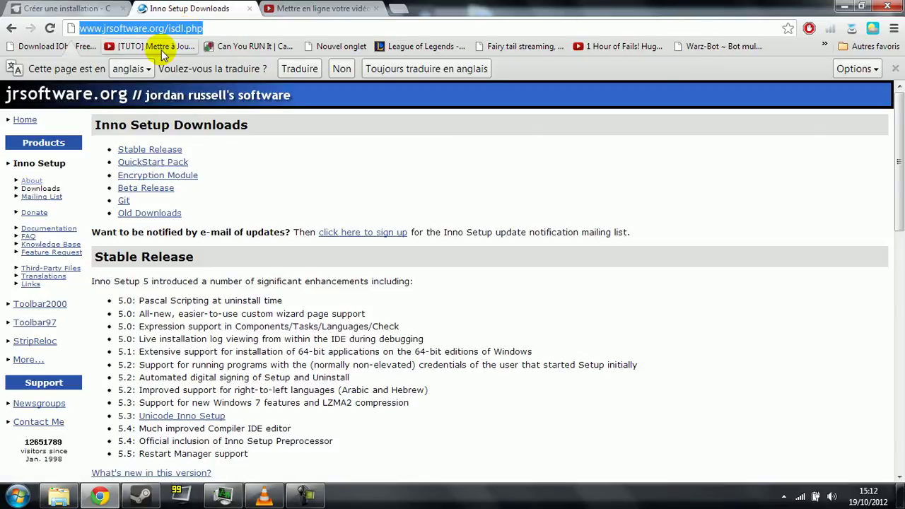
pyautogui.scroll(-3, 229, 196)
pyautogui.scroll(3, 235, 152)
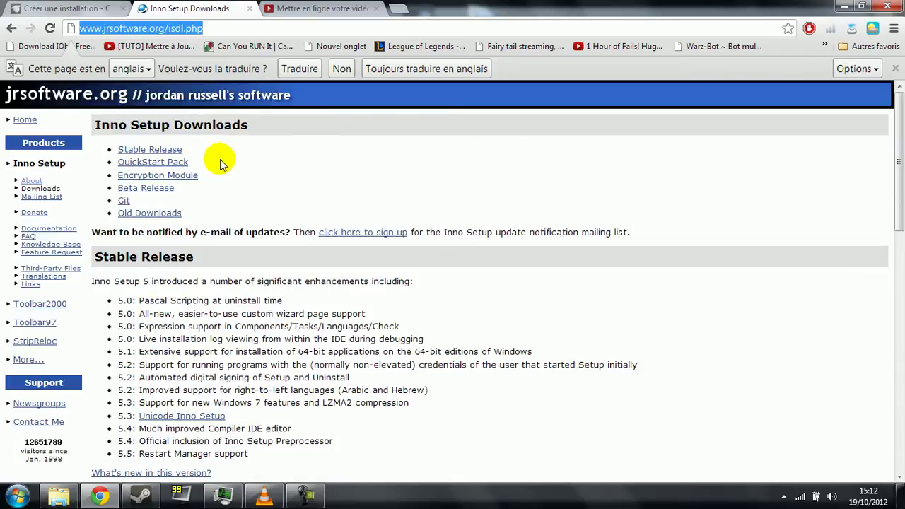
# Step: Run the gta san andreas setup from the desktop as far as its destination folder page, and quit the installation
pyautogui.click(845, 7)
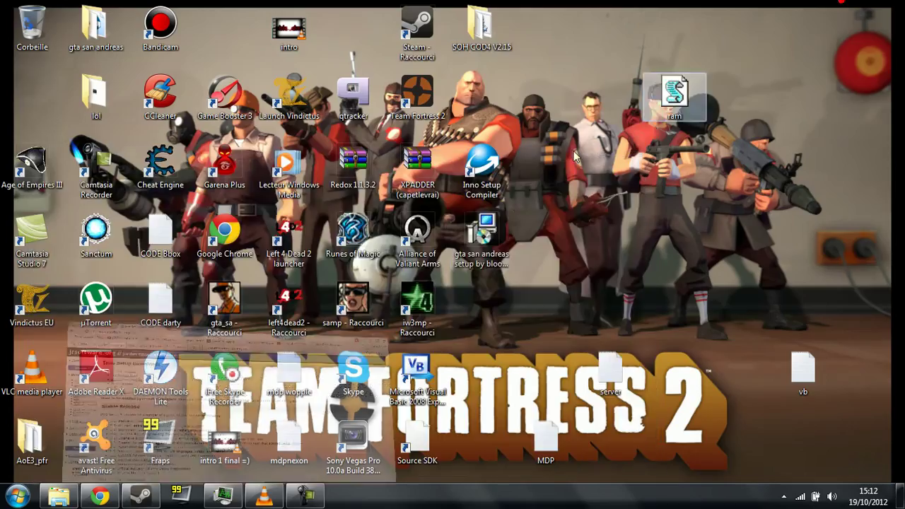
pyautogui.click(481, 248)
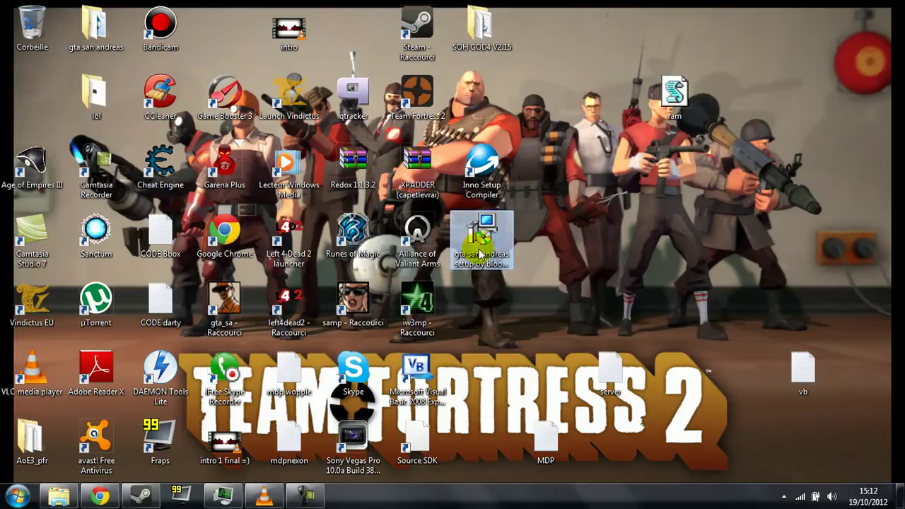
pyautogui.doubleClick(481, 249)
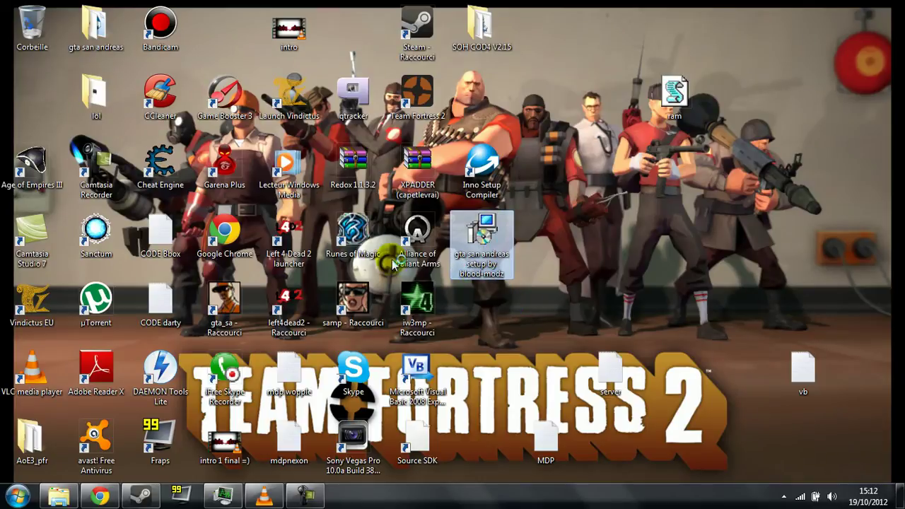
pyautogui.click(466, 276)
pyautogui.click(536, 352)
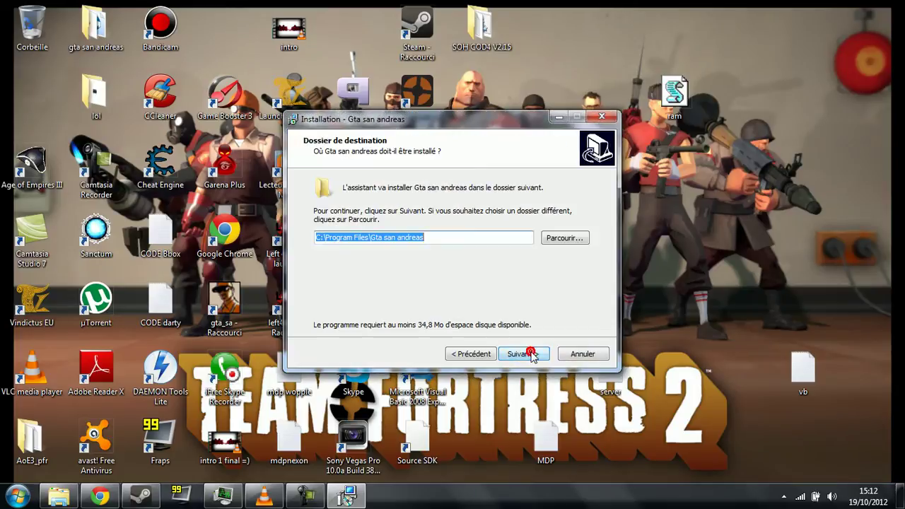
pyautogui.click(571, 357)
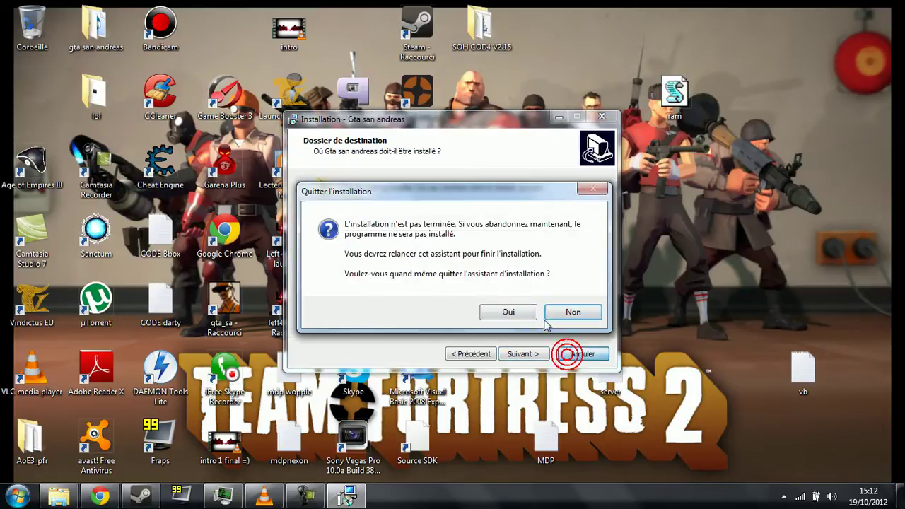
pyautogui.click(527, 314)
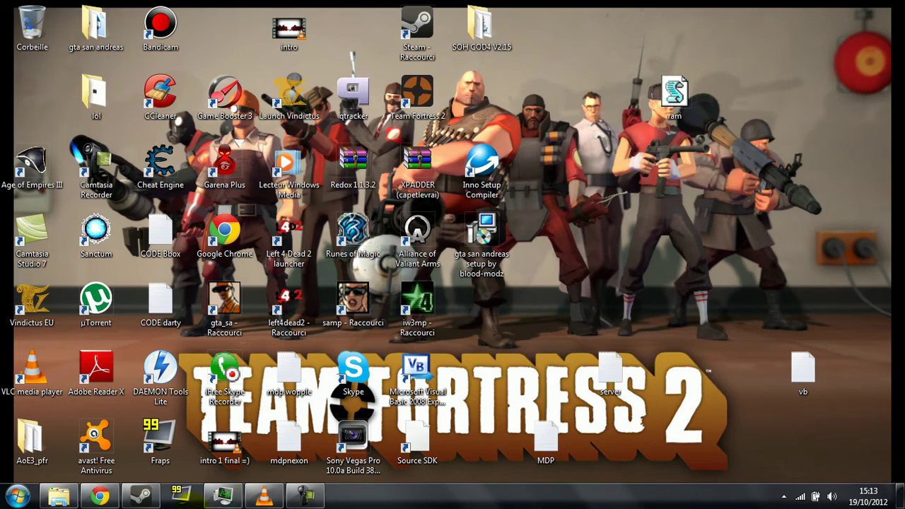
# Step: Return to Chrome and examine the Stable Release download table and the siteduzero tutorial on creating an installation
pyautogui.click(115, 500)
pyautogui.scroll(-5, 325, 271)
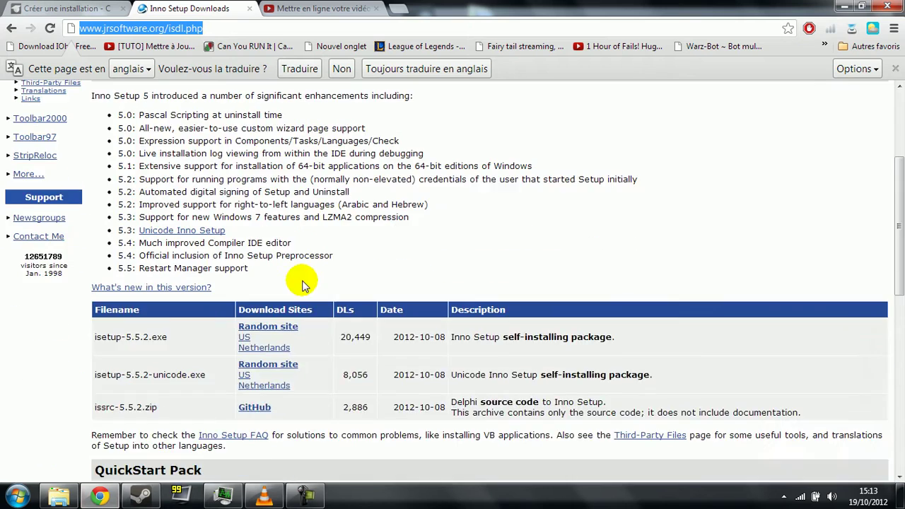
pyautogui.scroll(3, 301, 283)
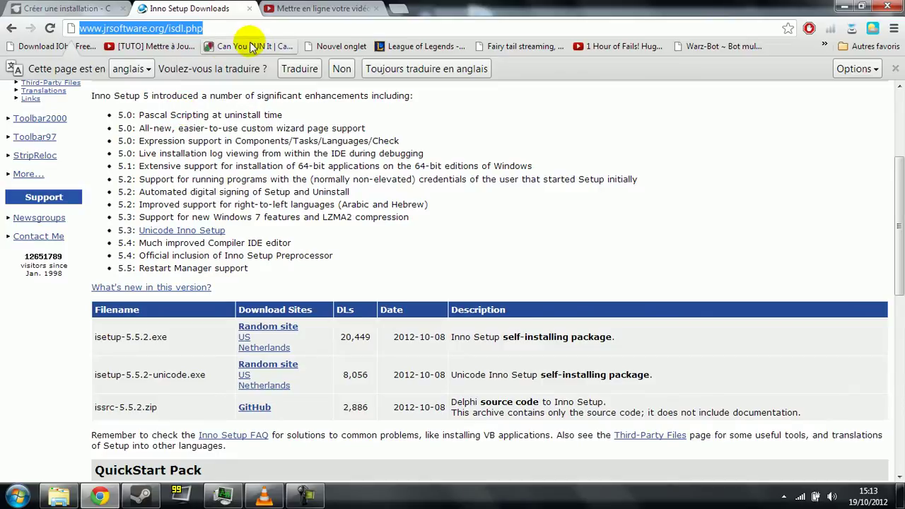
pyautogui.moveTo(253, 30); pyautogui.dragTo(51, 43)
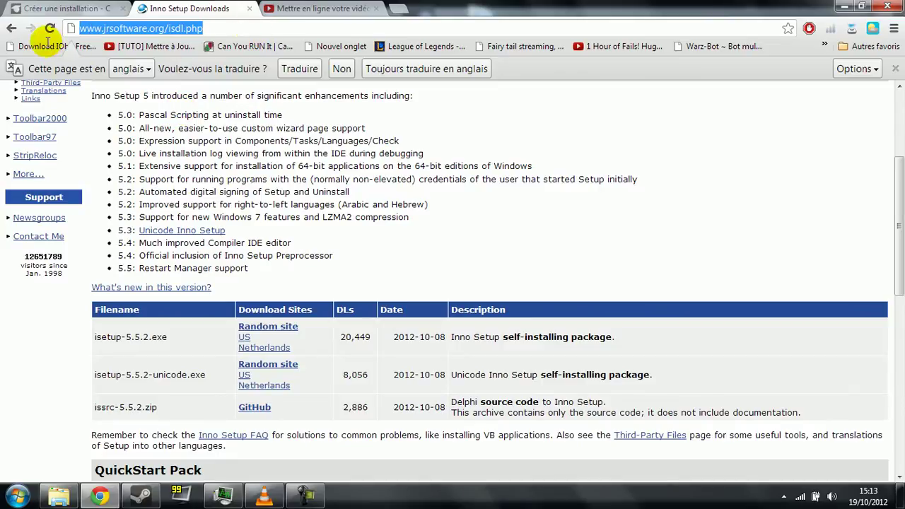
pyautogui.scroll(-3, 248, 272)
pyautogui.scroll(2, 249, 277)
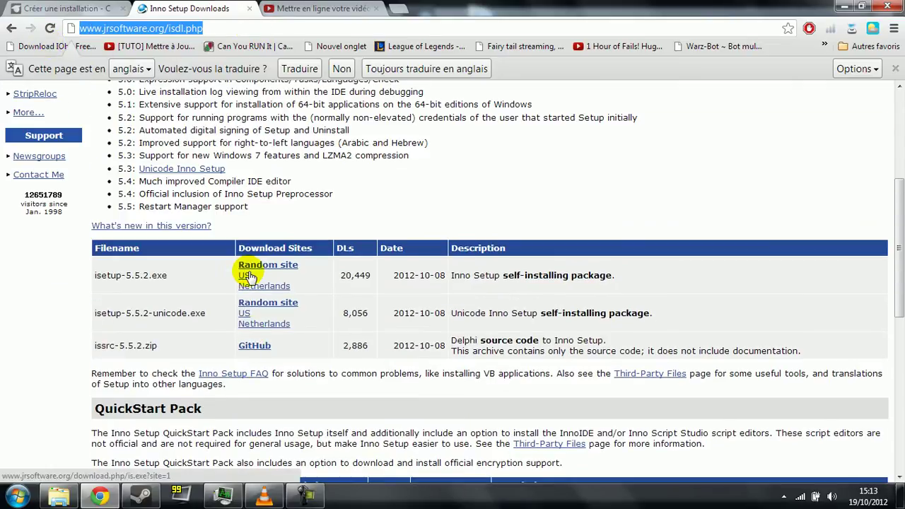
pyautogui.click(60, 8)
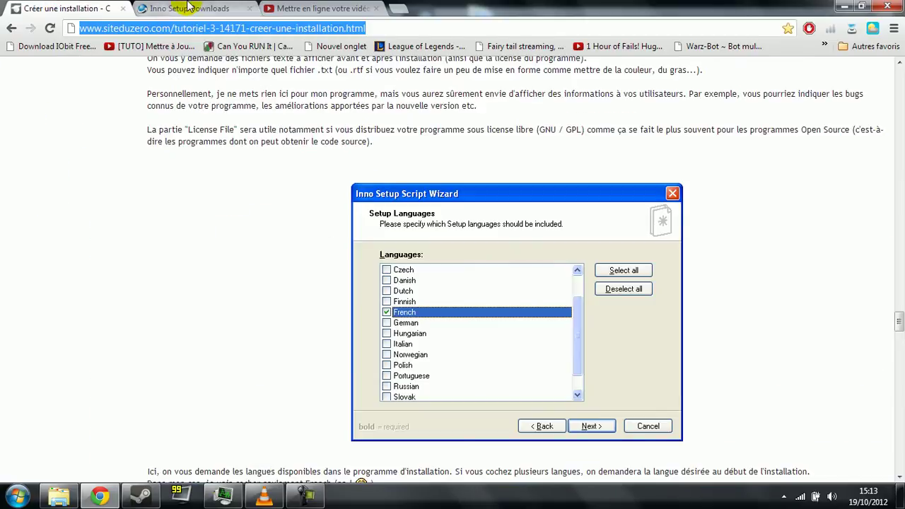
pyautogui.click(189, 8)
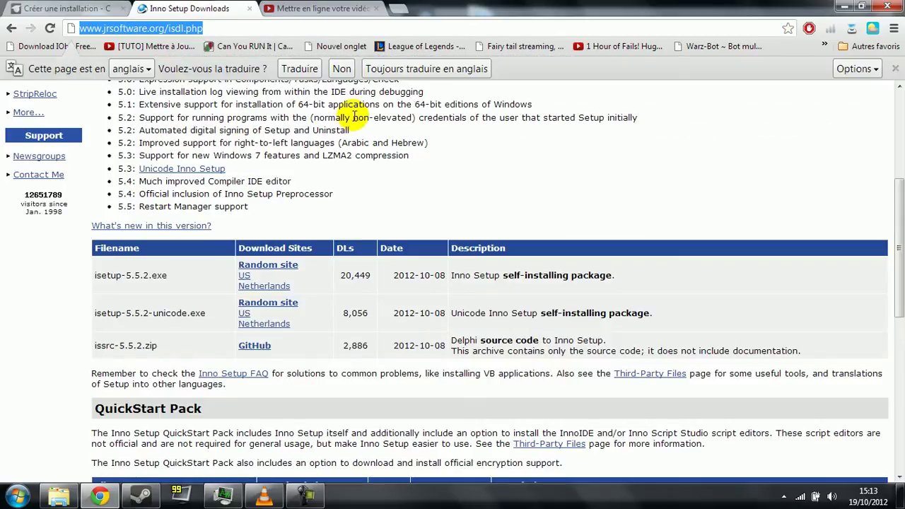
pyautogui.click(369, 176)
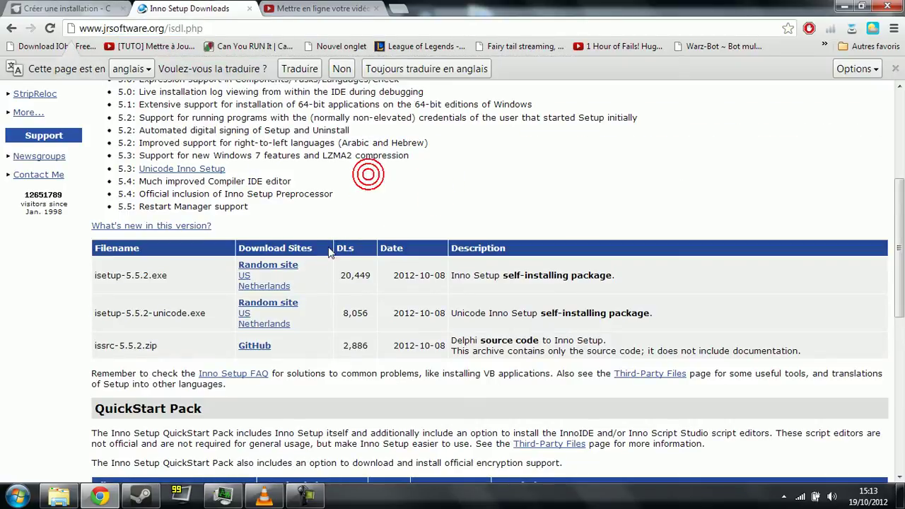
pyautogui.scroll(4, 297, 212)
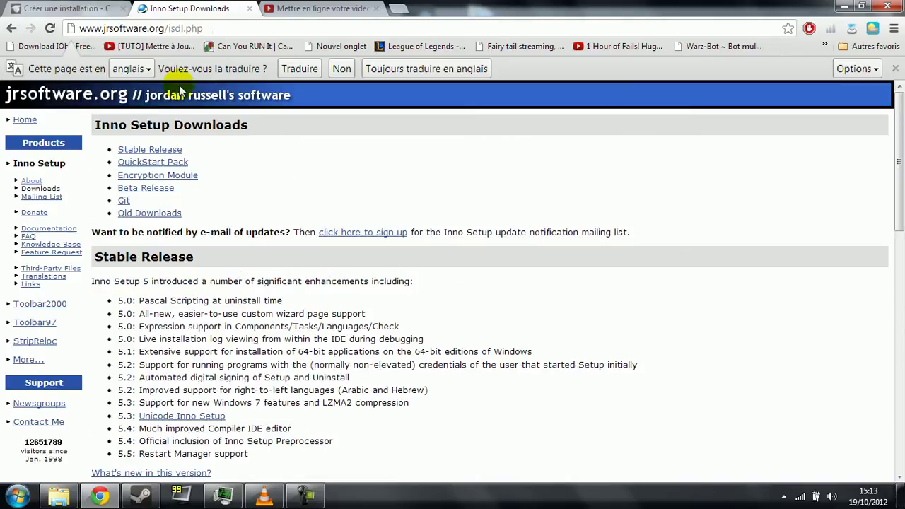
pyautogui.moveTo(169, 35); pyautogui.dragTo(42, 27)
pyautogui.hotkey('ctrl', 'c')
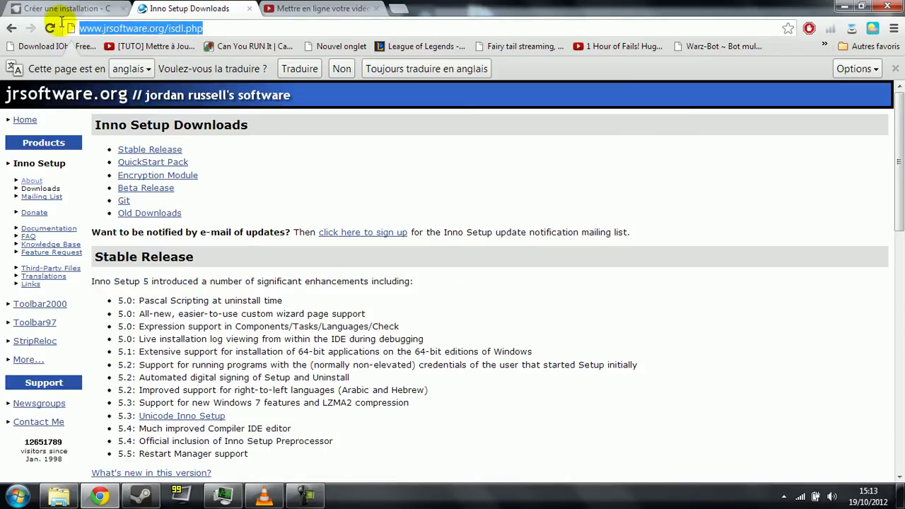
pyautogui.scroll(-4, 406, 297)
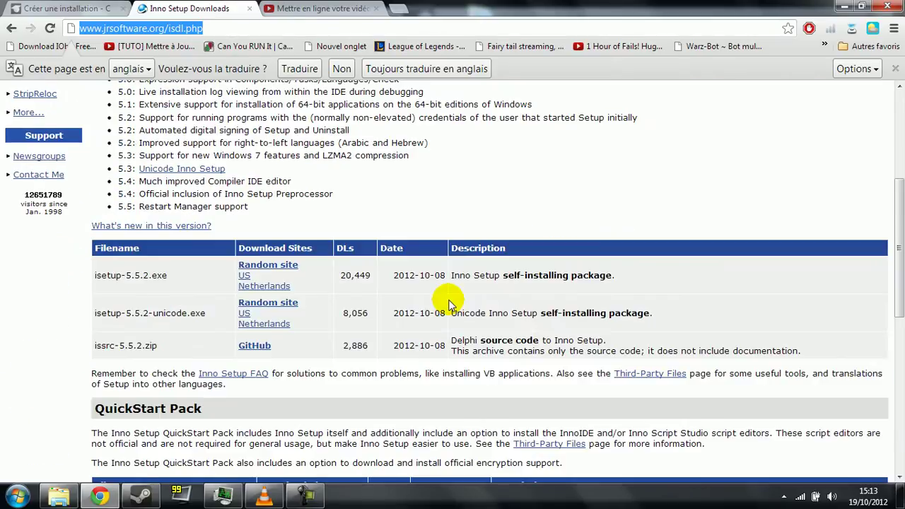
pyautogui.click(408, 192)
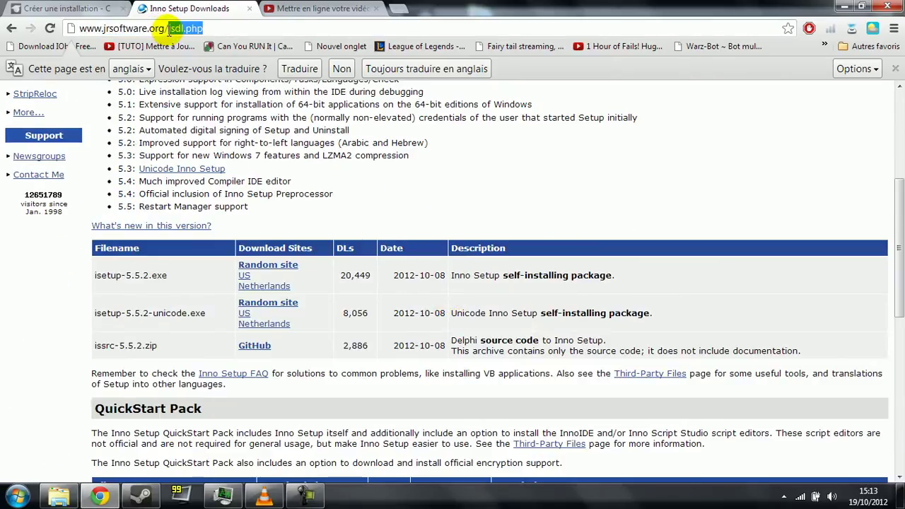
pyautogui.press('BackSpace')
pyautogui.press('Return')
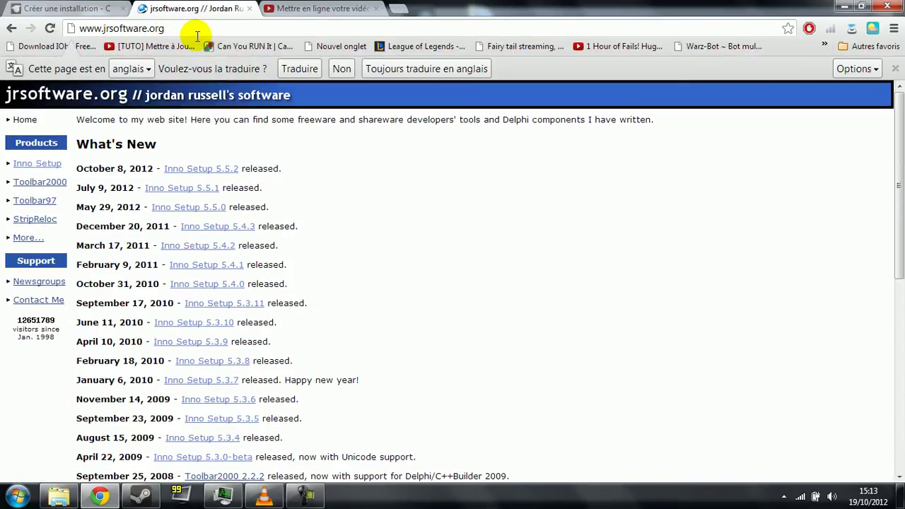
pyautogui.scroll(-1, 191, 172)
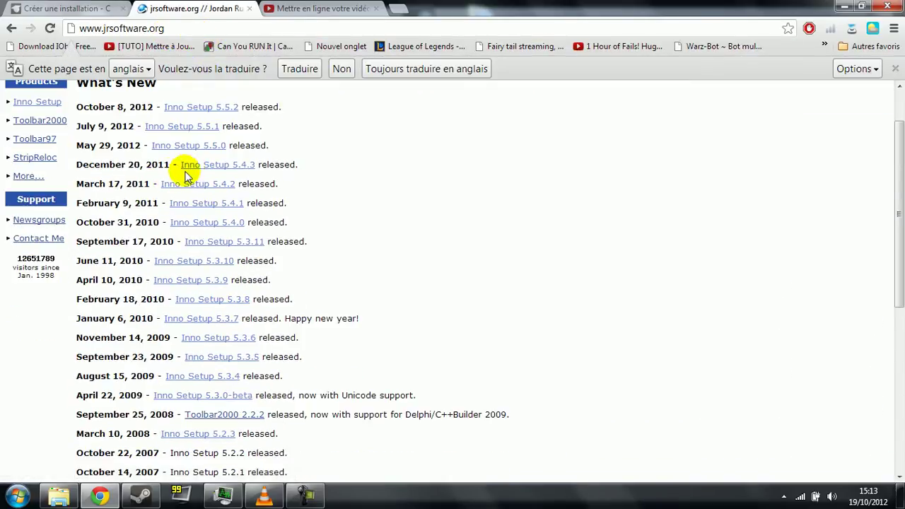
pyautogui.scroll(1, 170, 178)
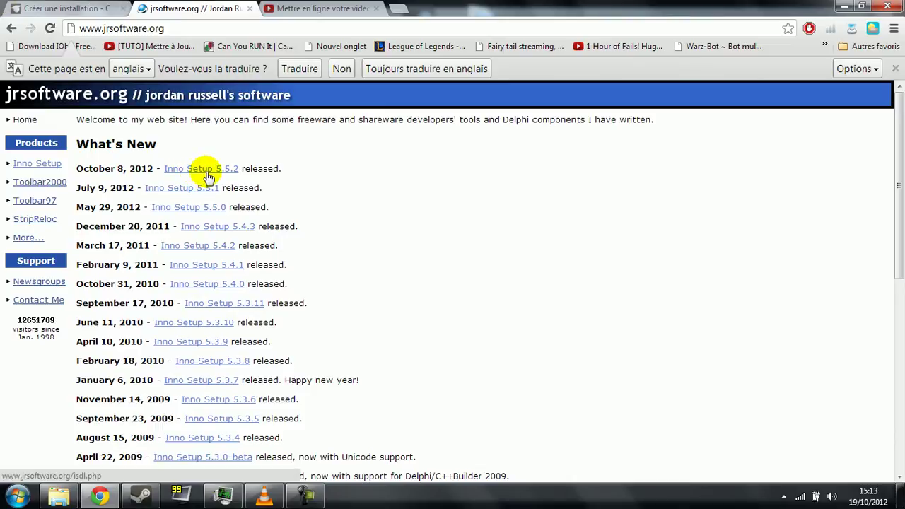
pyautogui.click(184, 34)
pyautogui.hotkey('ctrl', 'v')
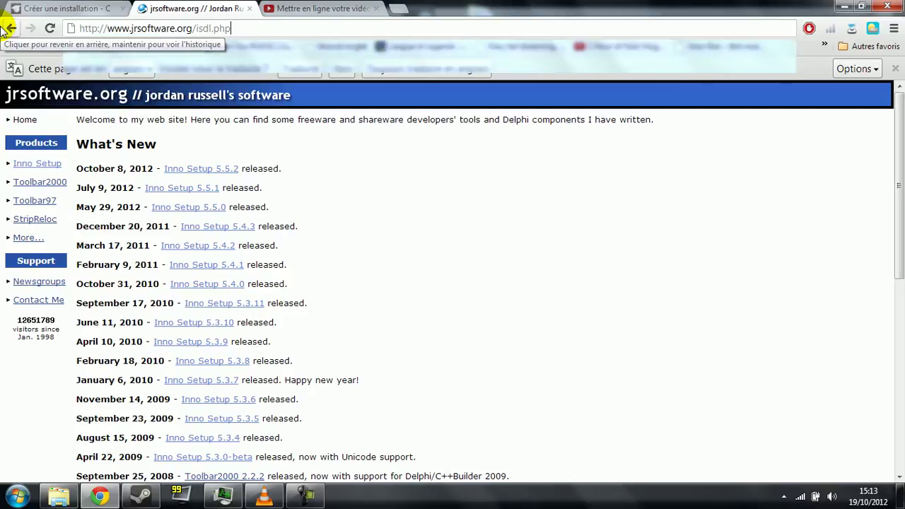
pyautogui.press('Return')
pyautogui.scroll(-7, 16, 137)
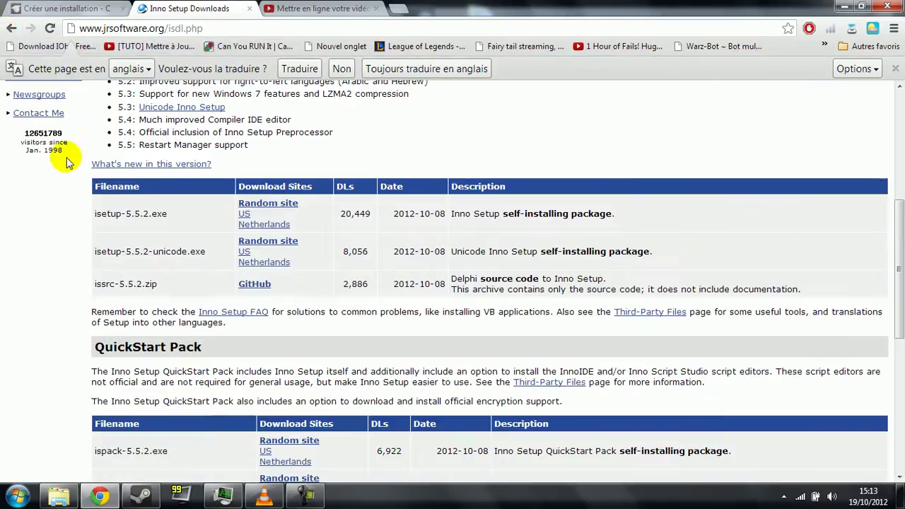
pyautogui.scroll(2, 204, 184)
pyautogui.moveTo(299, 144); pyautogui.dragTo(301, 147)
pyautogui.click(36, 137)
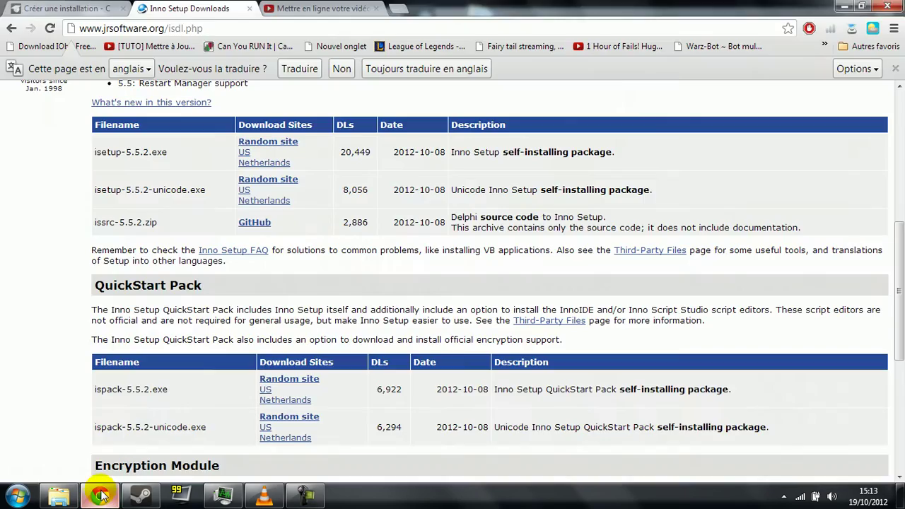
# Step: Minimize the browser and launch Inno Setup Compiler from the desktop
pyautogui.click(101, 495)
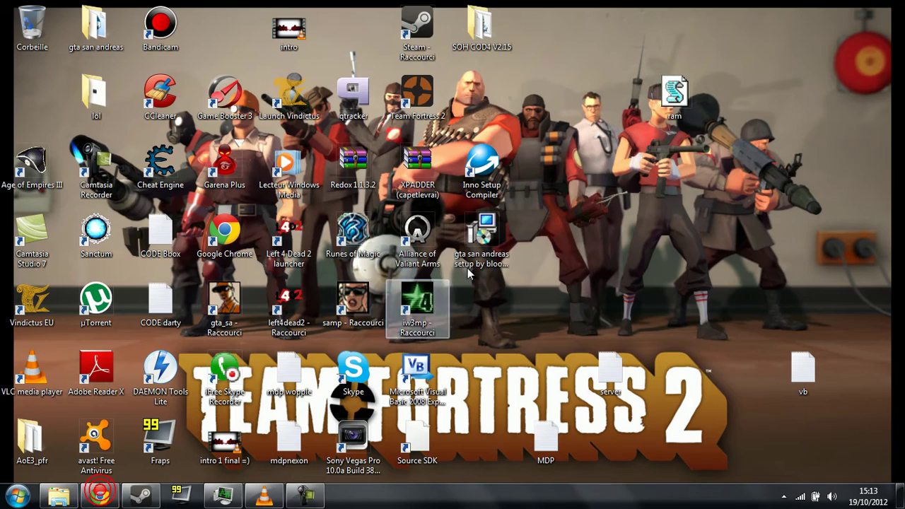
pyautogui.moveTo(590, 55); pyautogui.dragTo(481, 192)
pyautogui.moveTo(593, 122); pyautogui.dragTo(492, 195)
pyautogui.moveTo(469, 110); pyautogui.dragTo(557, 182)
pyautogui.moveTo(573, 152); pyautogui.dragTo(490, 177)
pyautogui.doubleClick(490, 176)
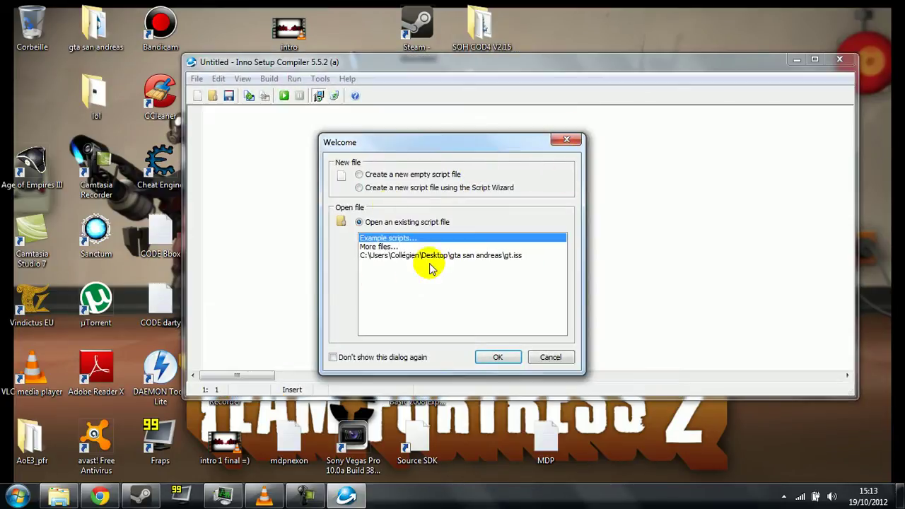
# Step: Create a new script file using the Script Wizard and advance past its welcome page
pyautogui.moveTo(396, 149); pyautogui.dragTo(344, 150)
pyautogui.moveTo(403, 149); pyautogui.dragTo(401, 130)
pyautogui.click(433, 154)
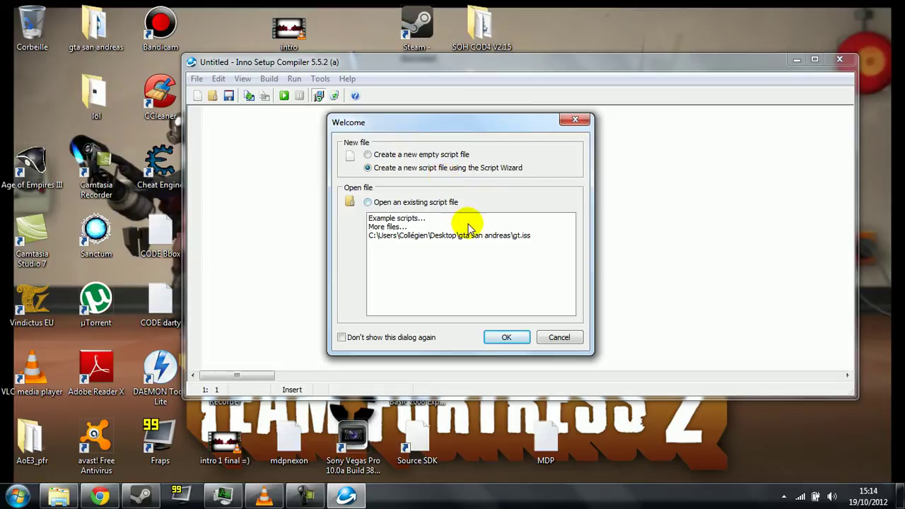
pyautogui.click(520, 339)
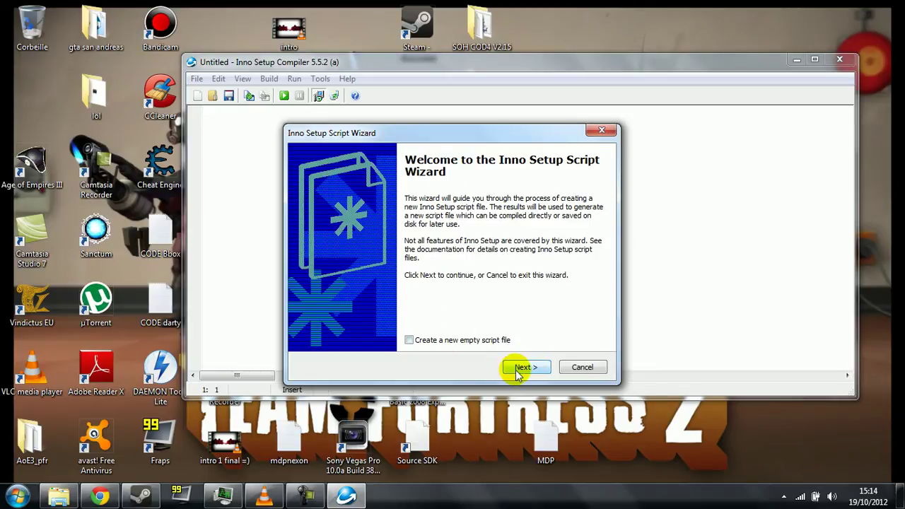
pyautogui.click(524, 368)
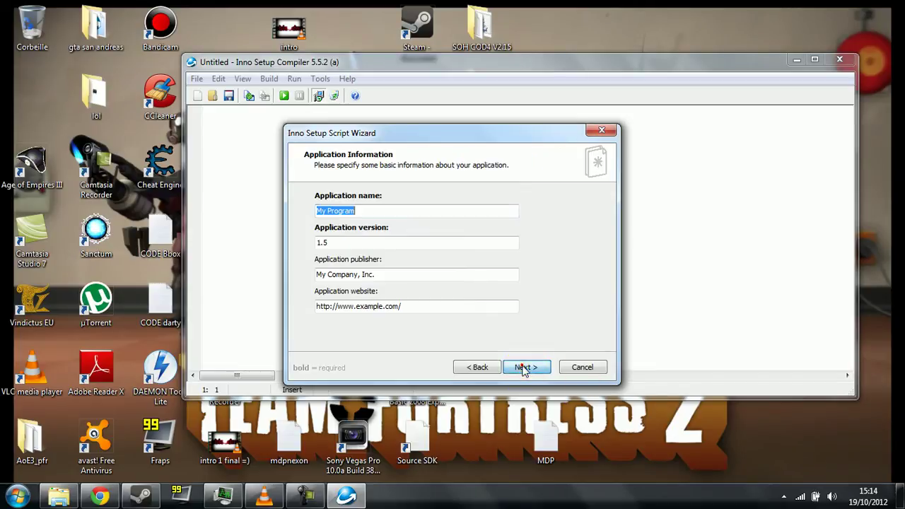
# Step: Set the application name to "gta san andreas by lestutos", the version to 0000 and the publisher to "lestutos, Inc.", and proceed to the folder settings
pyautogui.press('BackSpace')
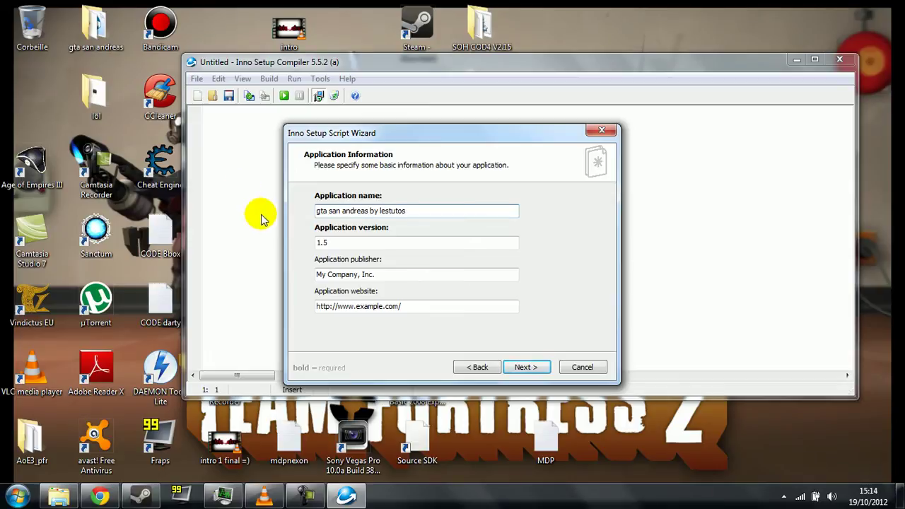
pyautogui.click(355, 243)
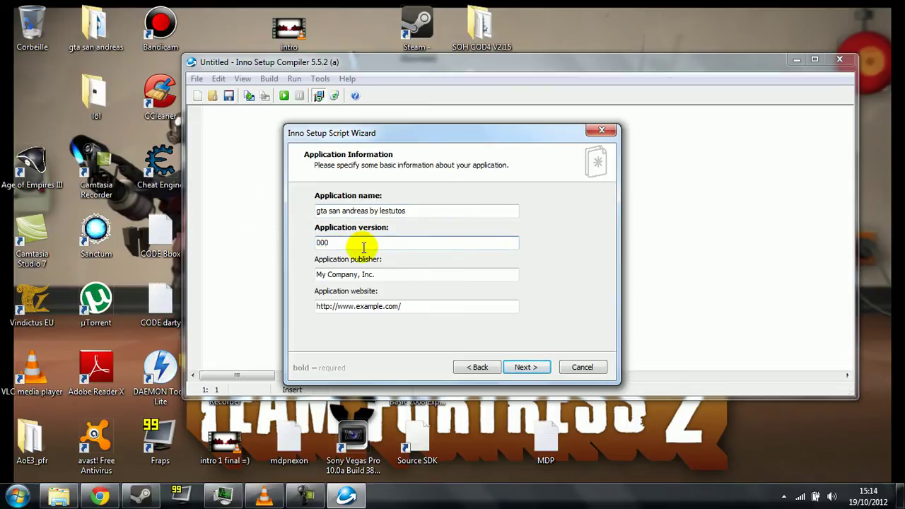
pyautogui.write('0000')
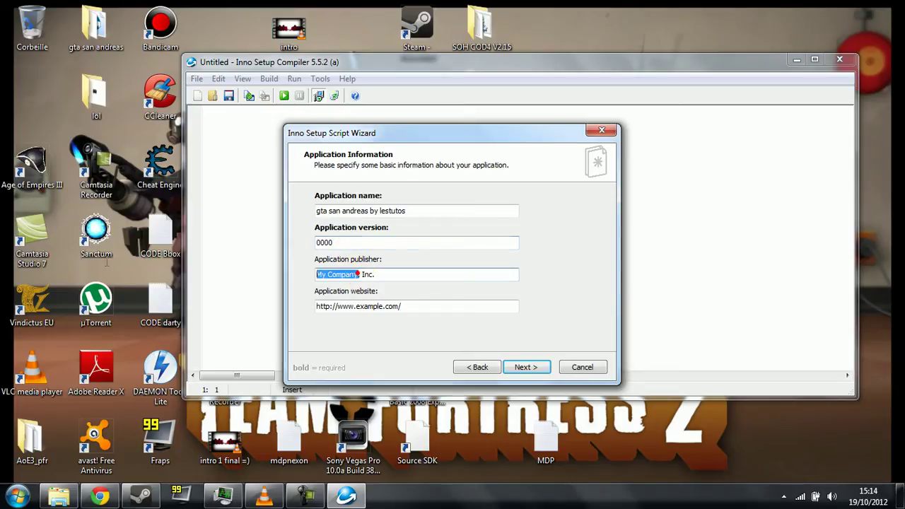
pyautogui.moveTo(357, 274); pyautogui.dragTo(64, 249)
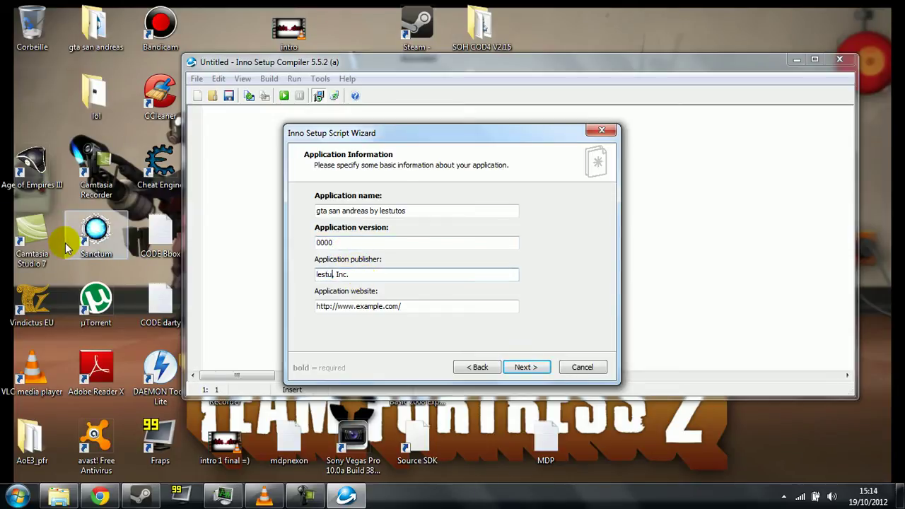
pyautogui.moveTo(413, 307); pyautogui.dragTo(299, 317)
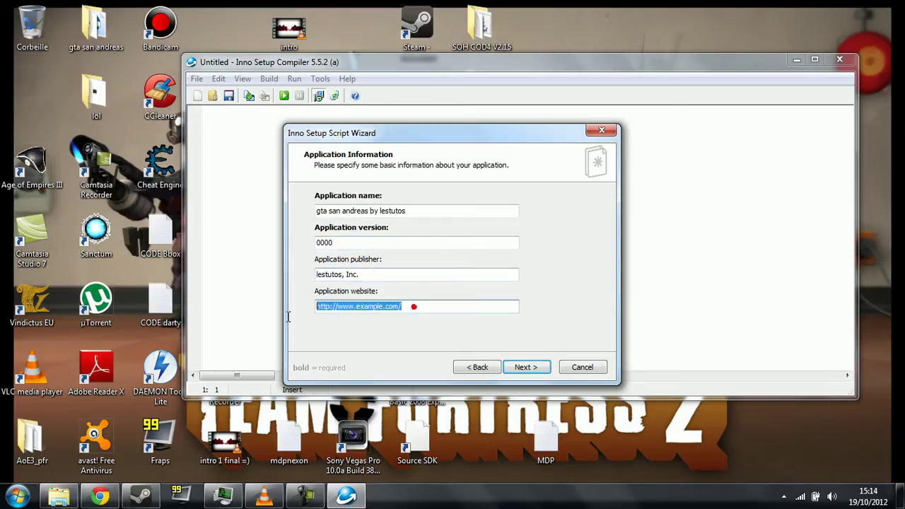
pyautogui.click(523, 368)
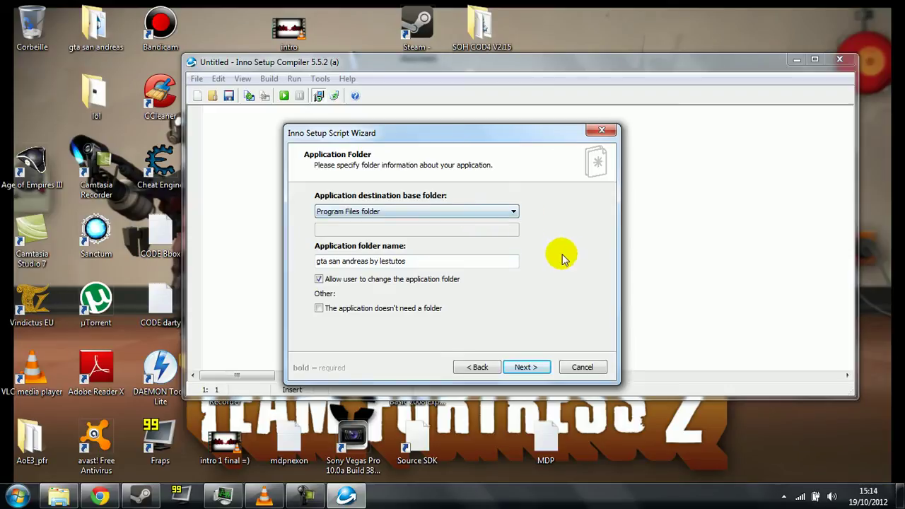
# Step: Keep the Program Files folder as destination base and "gta san andreas by lestutos" as folder name, and proceed to the application files
pyautogui.click(498, 213)
pyautogui.click(498, 213)
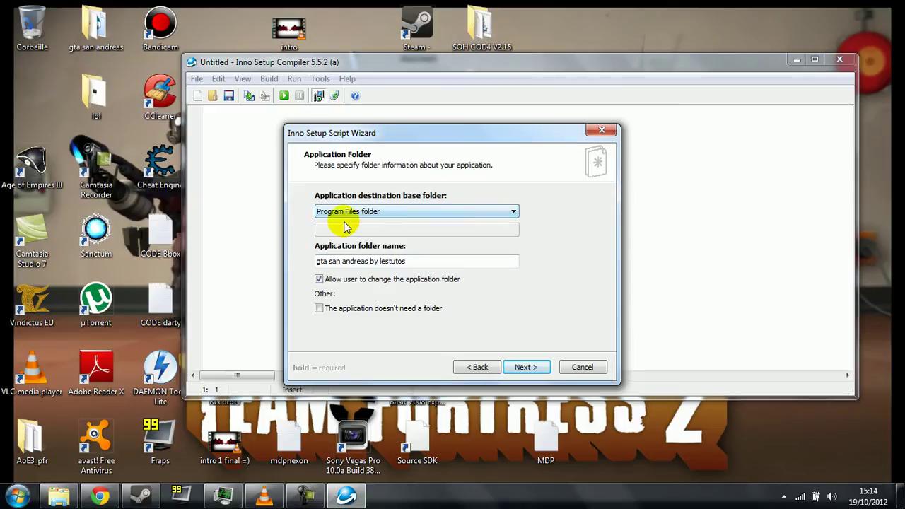
pyautogui.click(322, 213)
pyautogui.click(428, 216)
pyautogui.click(100, 496)
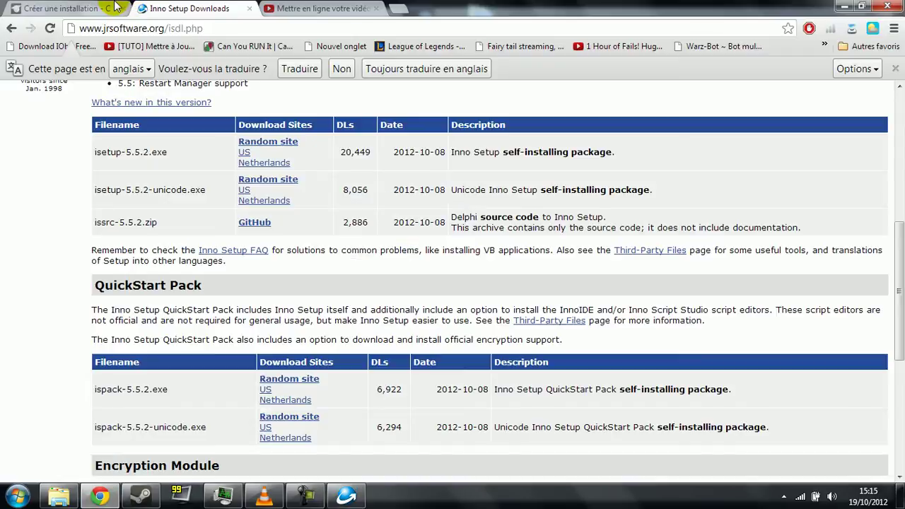
pyautogui.click(92, 502)
pyautogui.click(427, 211)
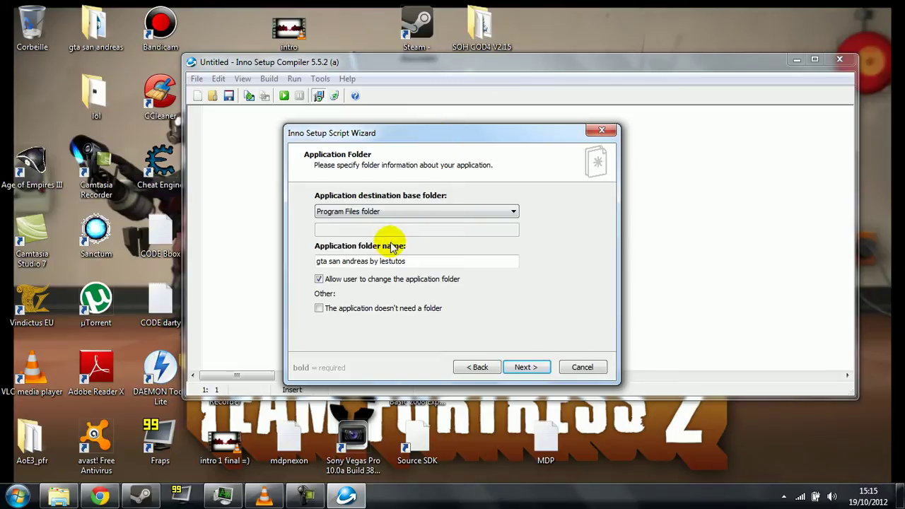
pyautogui.click(392, 209)
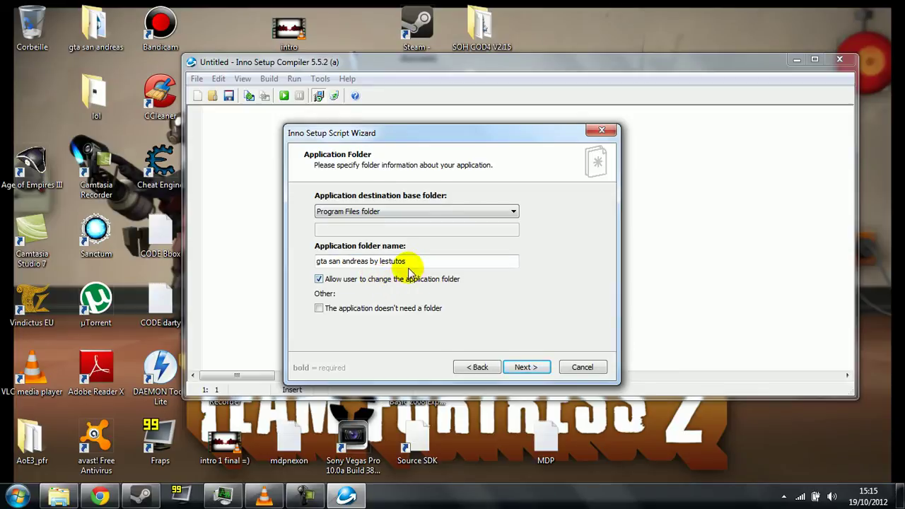
pyautogui.moveTo(401, 266); pyautogui.dragTo(328, 262)
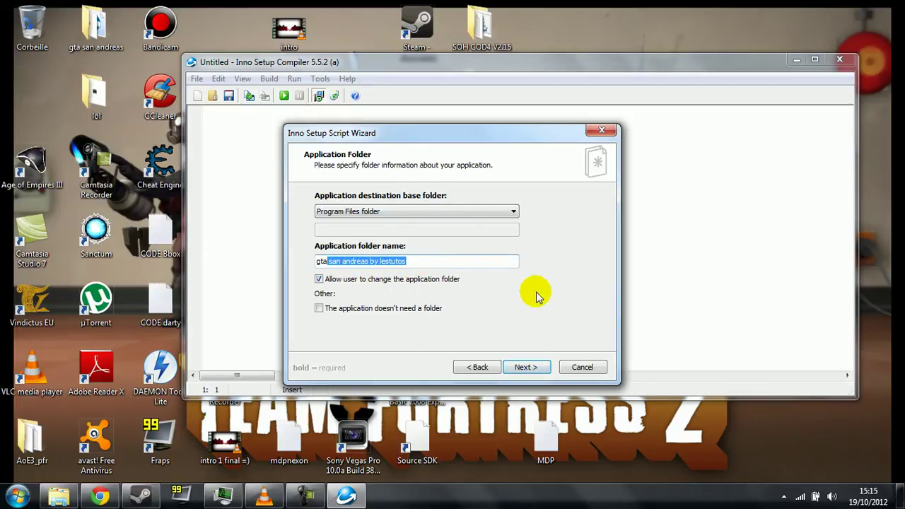
pyautogui.click(525, 367)
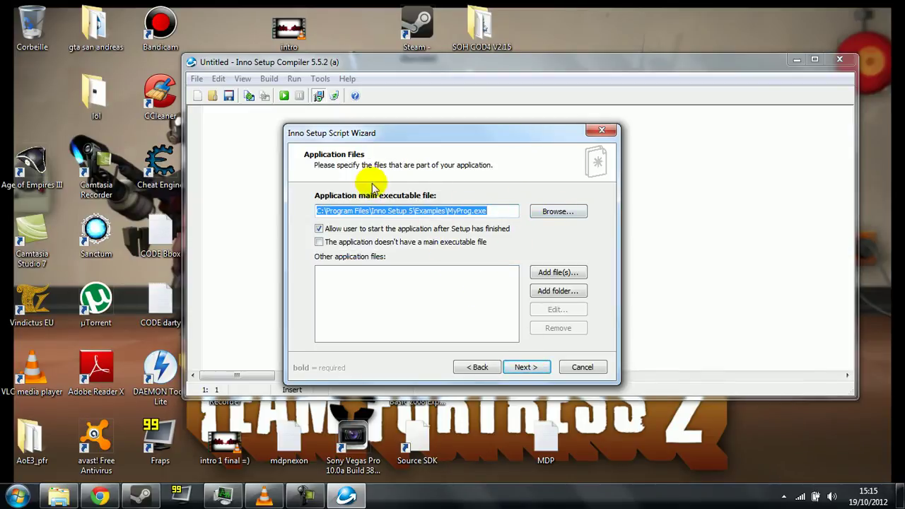
# Step: Set the application's main executable to gta_sa from the gta san andreas folder on the desktop
pyautogui.moveTo(522, 132)
pyautogui.mouseDown()
pyautogui.moveTo(564, 128)
pyautogui.moveTo(525, 128)
pyautogui.mouseUp()
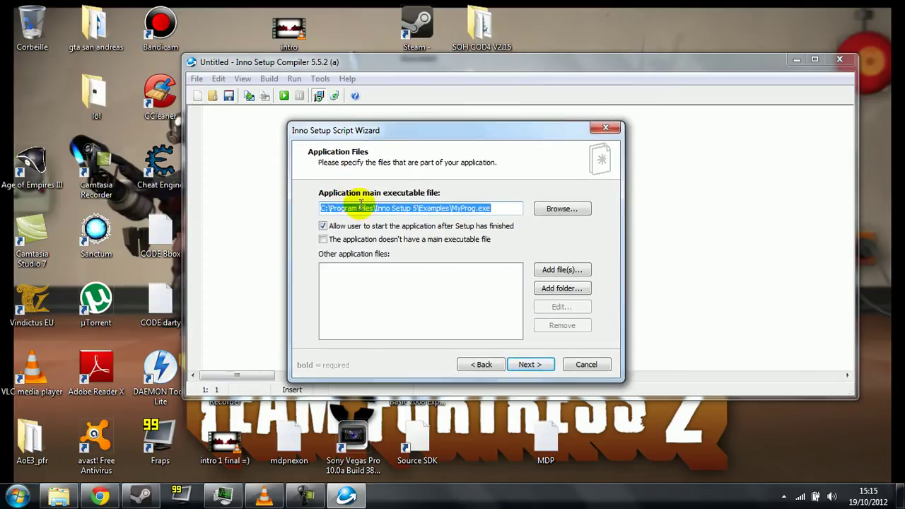
pyautogui.click(556, 210)
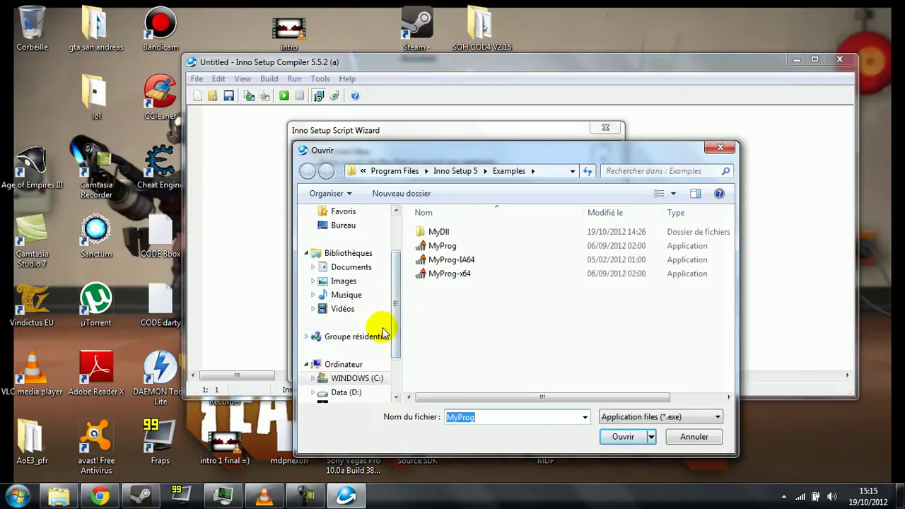
pyautogui.click(345, 226)
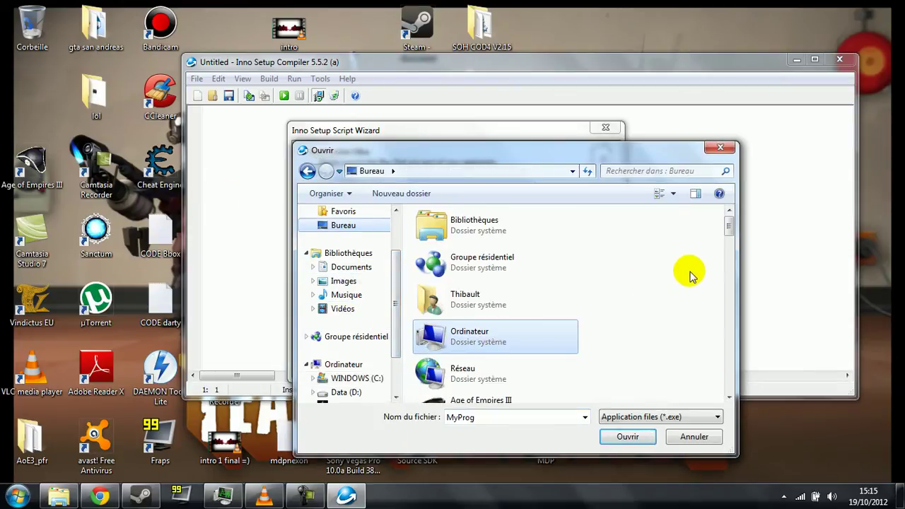
pyautogui.moveTo(729, 219); pyautogui.dragTo(731, 263)
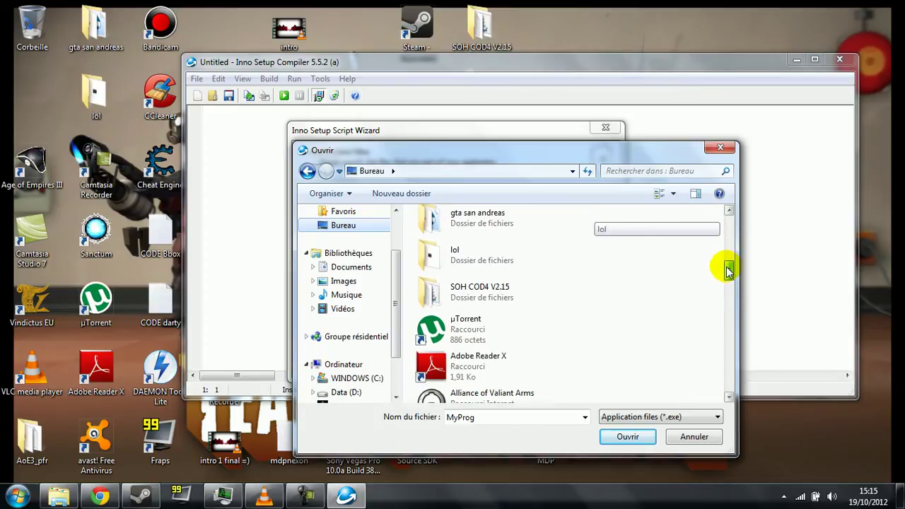
pyautogui.doubleClick(522, 227)
pyautogui.scroll(-1, 495, 283)
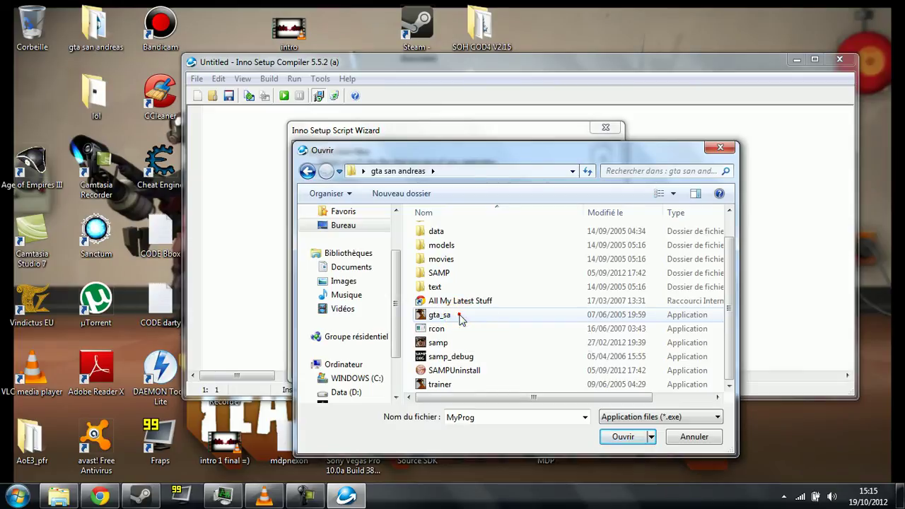
pyautogui.click(460, 316)
pyautogui.click(620, 437)
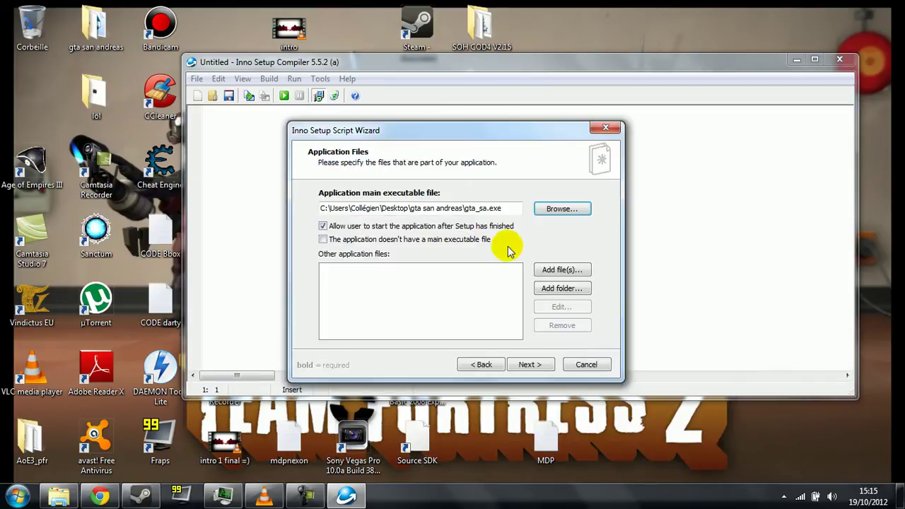
# Step: Add all files in the gta san andreas folder except the gt script as other application files, and proceed to the icon settings
pyautogui.click(563, 272)
pyautogui.moveTo(414, 233); pyautogui.dragTo(655, 473)
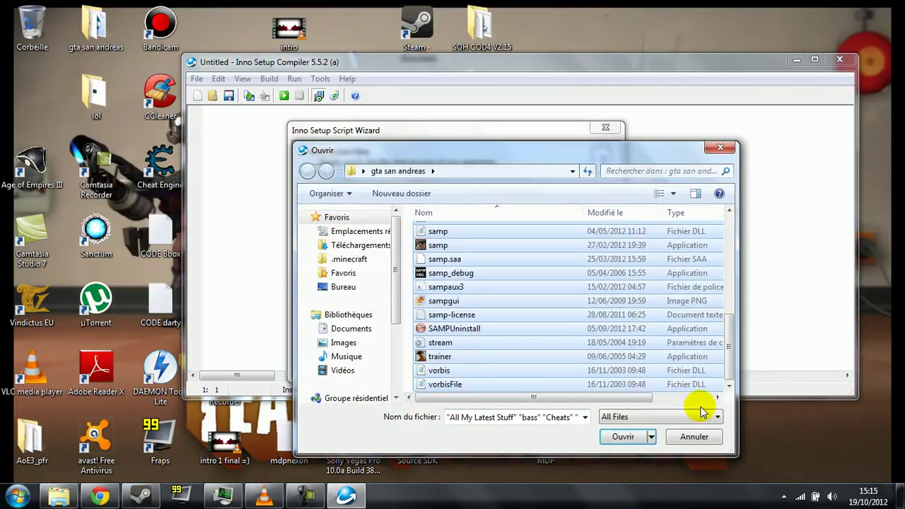
pyautogui.moveTo(731, 363); pyautogui.dragTo(731, 307)
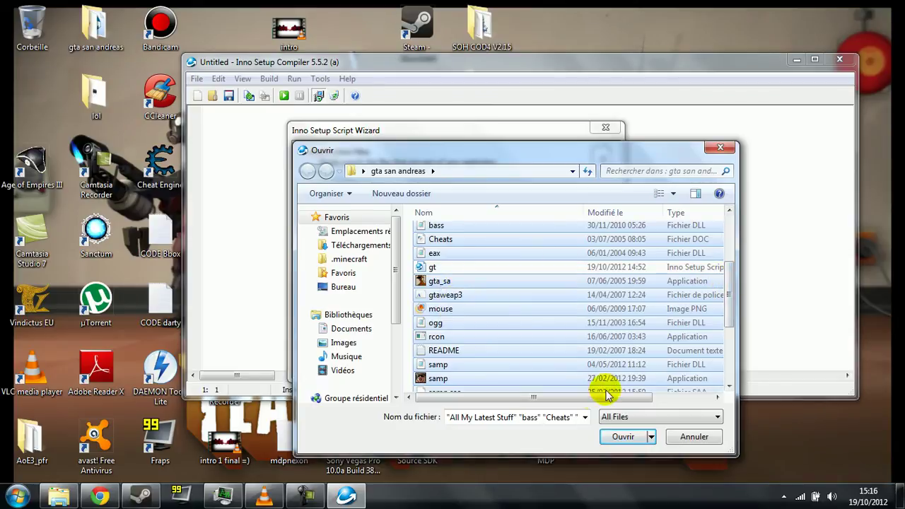
pyautogui.moveTo(607, 396); pyautogui.dragTo(545, 402)
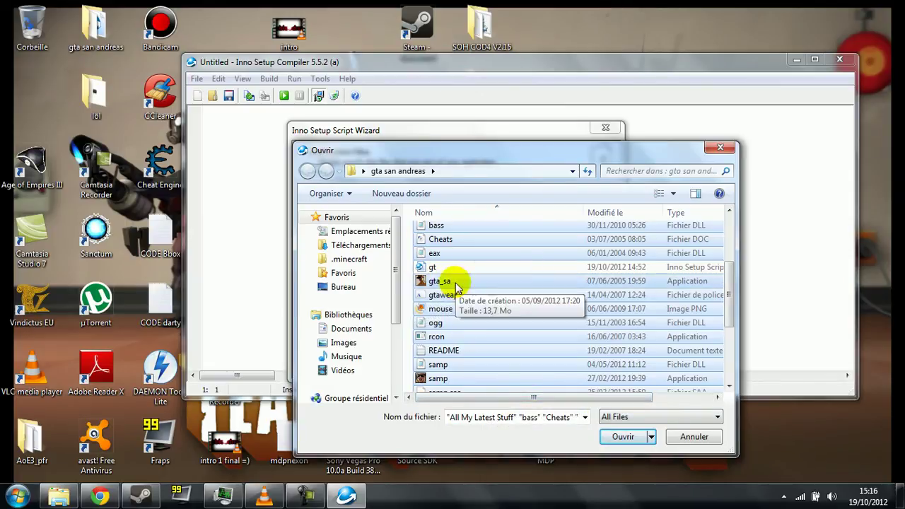
pyautogui.click(623, 437)
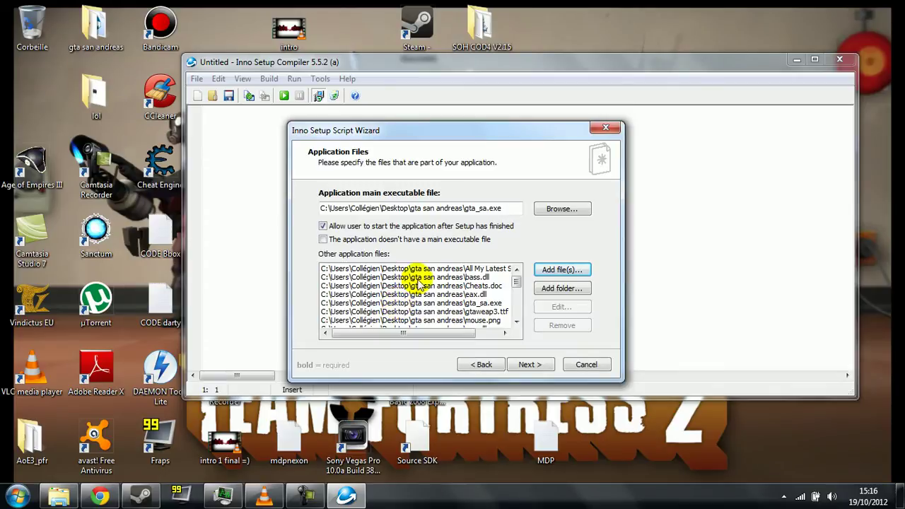
pyautogui.click(526, 365)
# Step: Enable all the Start Menu, desktop and Quick Launch icon options, and proceed to the documentation settings
pyautogui.click(393, 239)
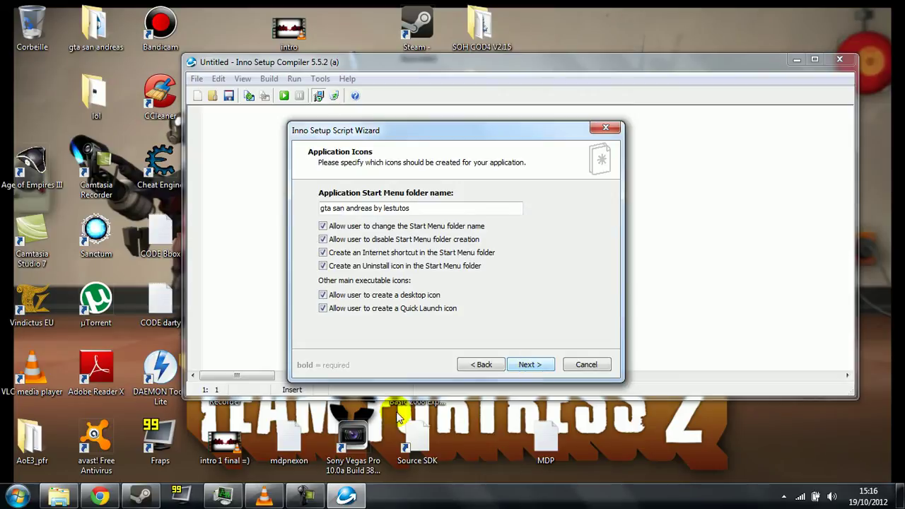
pyautogui.click(92, 499)
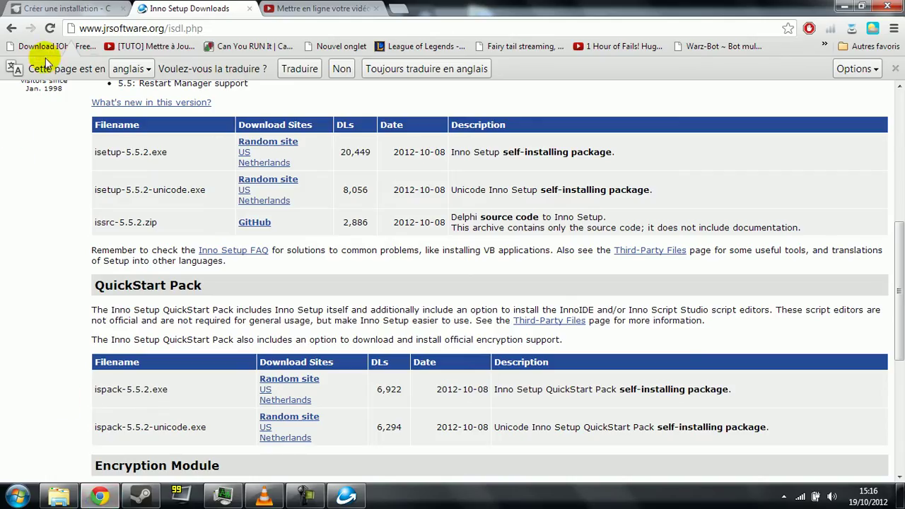
pyautogui.click(60, 8)
pyautogui.hotkey('ctrl', 'Tab')
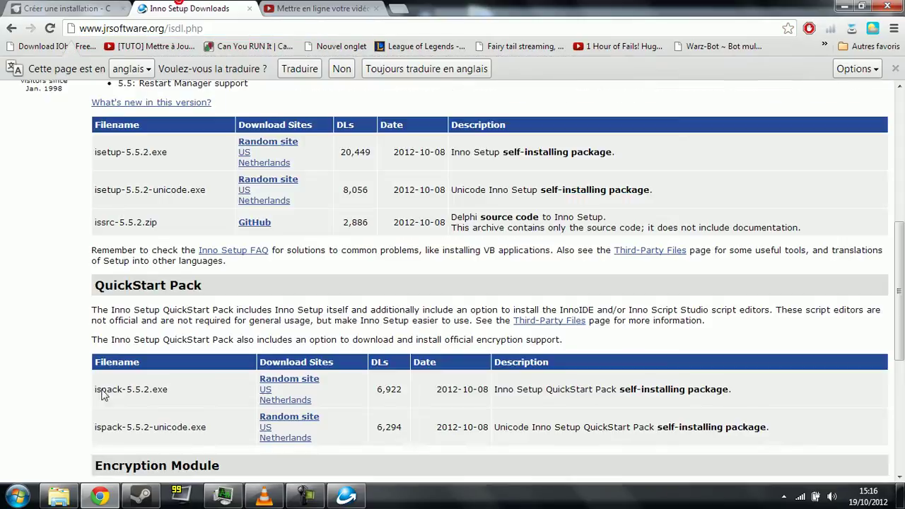
pyautogui.click(99, 497)
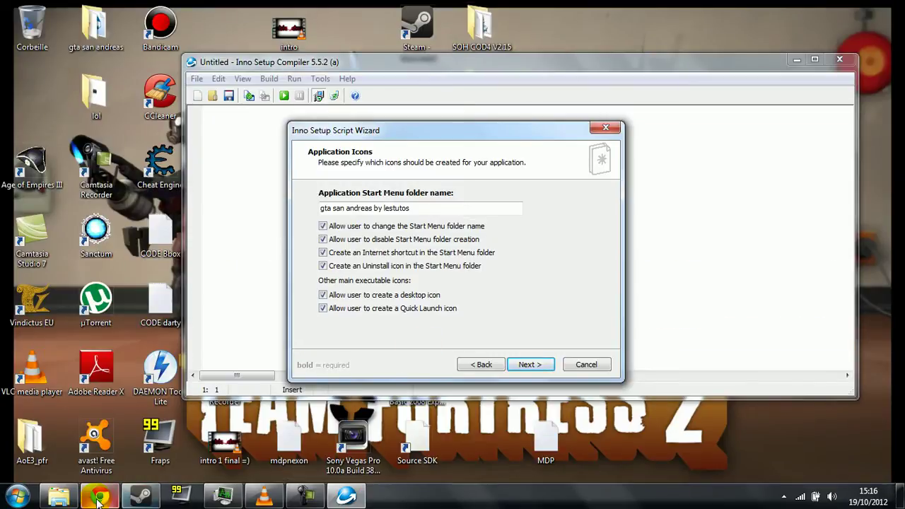
pyautogui.moveTo(101, 499)
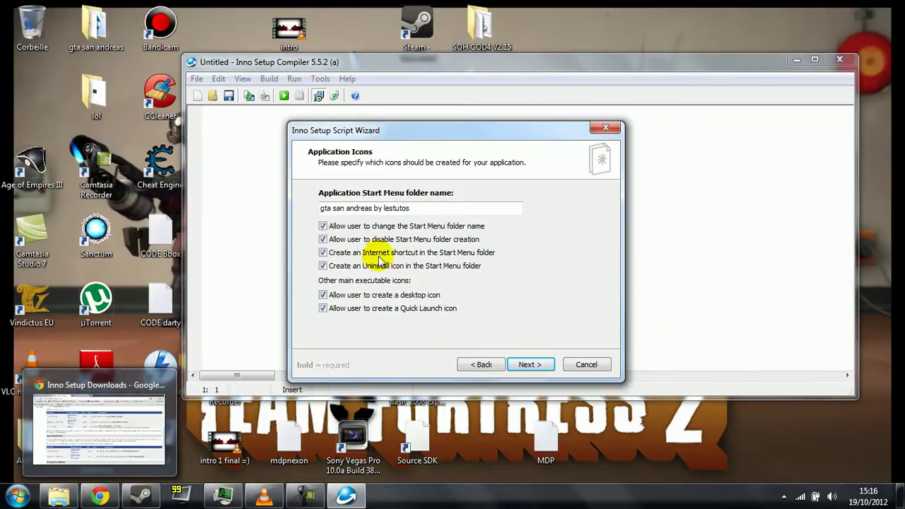
pyautogui.click(523, 365)
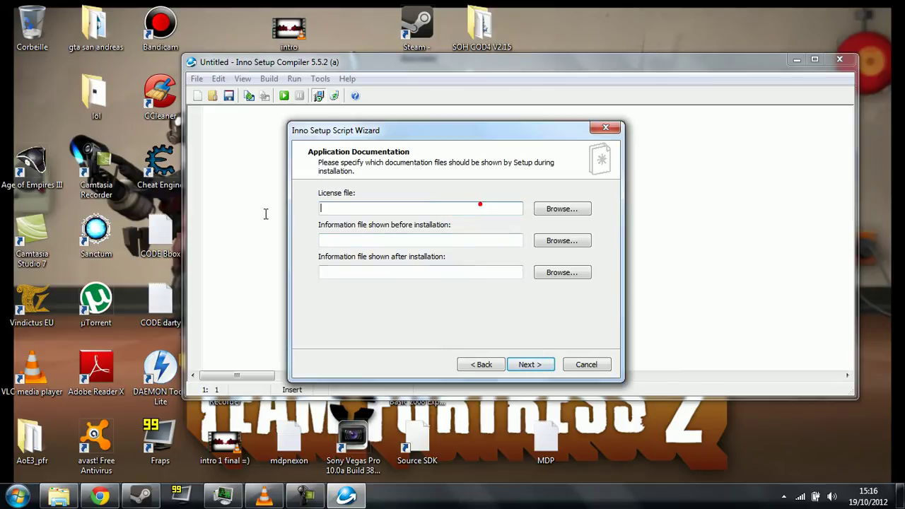
# Step: Leave the license and information files empty, deselect all setup languages, and proceed to the compiler settings
pyautogui.click(401, 208)
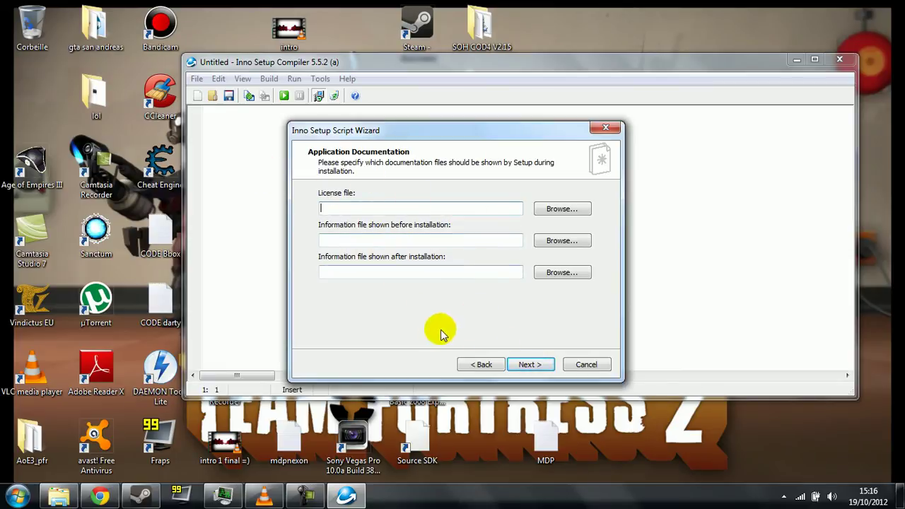
pyautogui.click(520, 365)
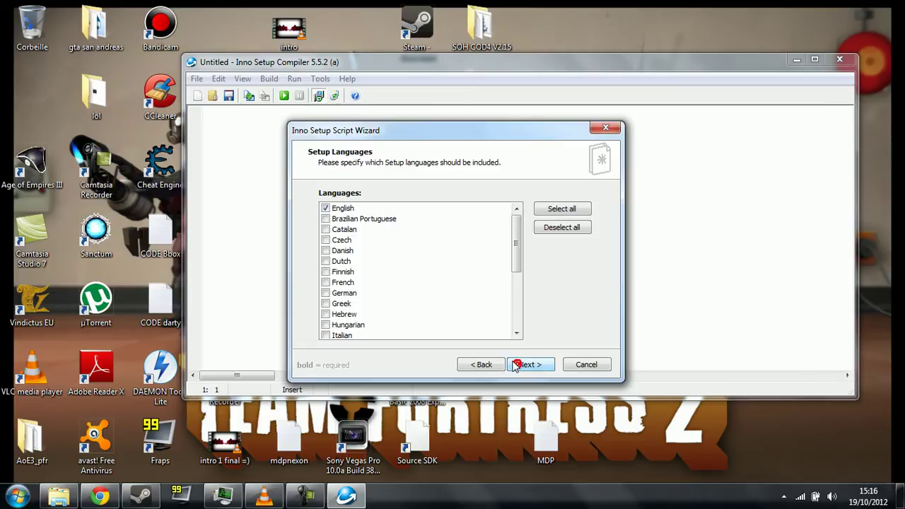
pyautogui.click(563, 227)
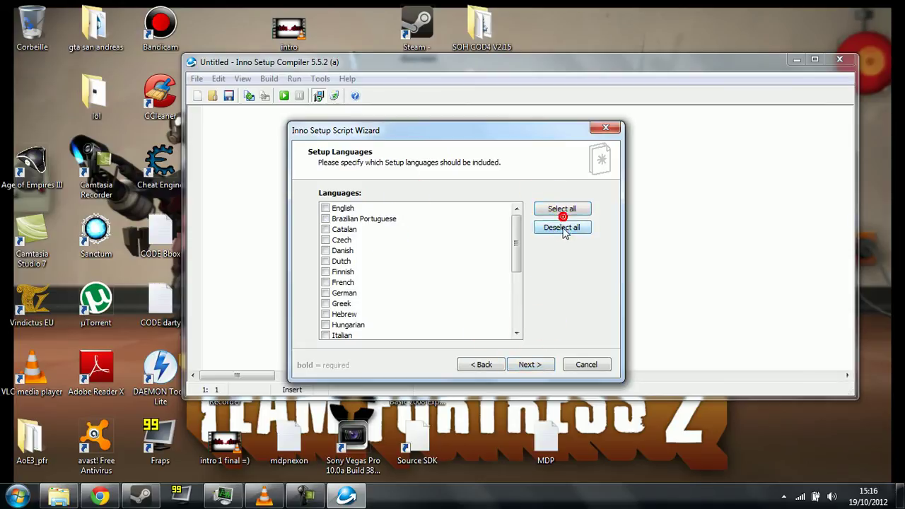
pyautogui.click(538, 365)
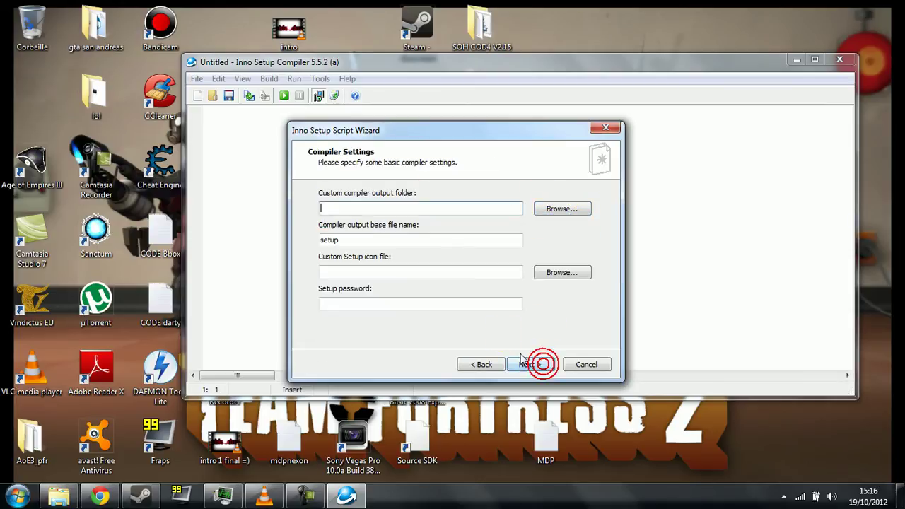
# Step: Set the compiler output base file name to gta san andreas by lestutos and the output folder to Mes documents
pyautogui.doubleClick(390, 245)
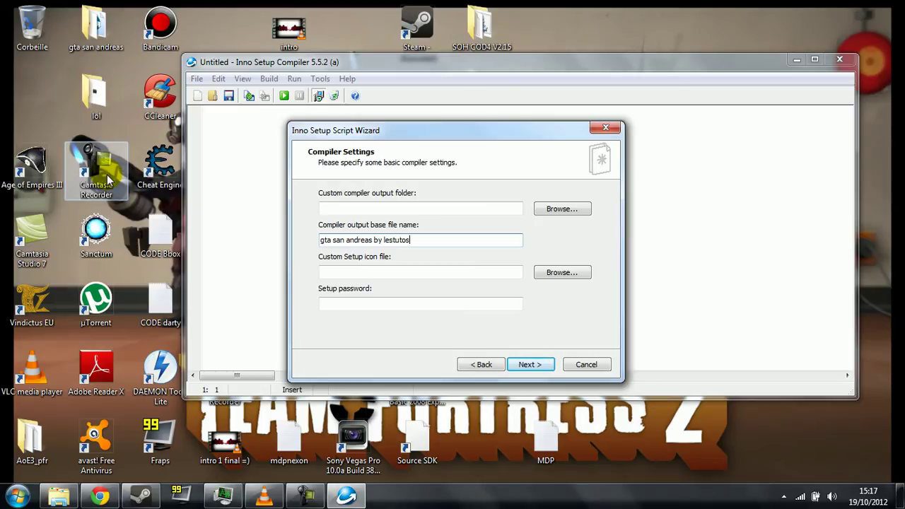
pyautogui.click(546, 210)
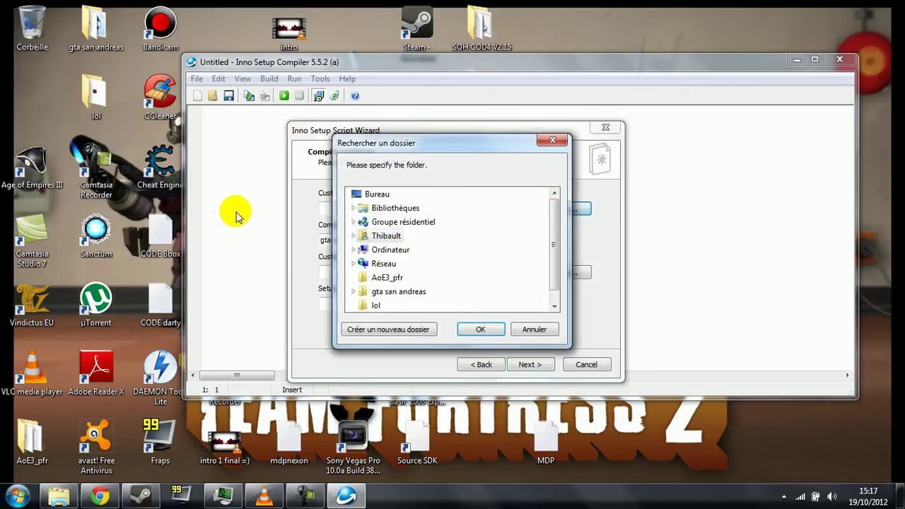
pyautogui.moveTo(556, 244); pyautogui.dragTo(542, 202)
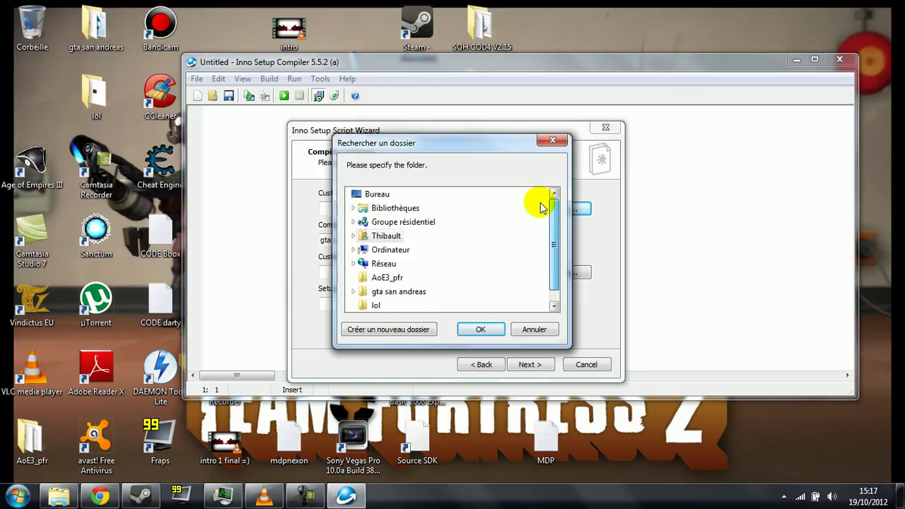
pyautogui.click(380, 242)
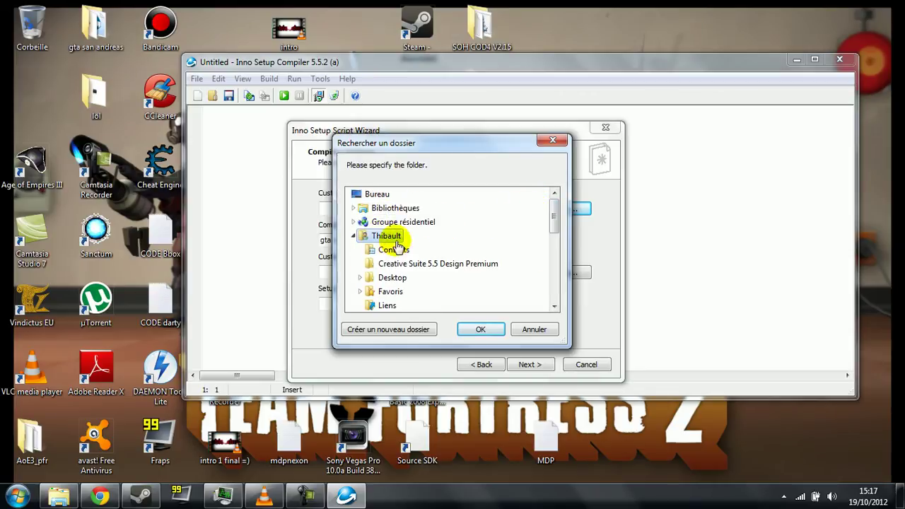
pyautogui.moveTo(555, 213); pyautogui.dragTo(521, 247)
pyautogui.click(407, 233)
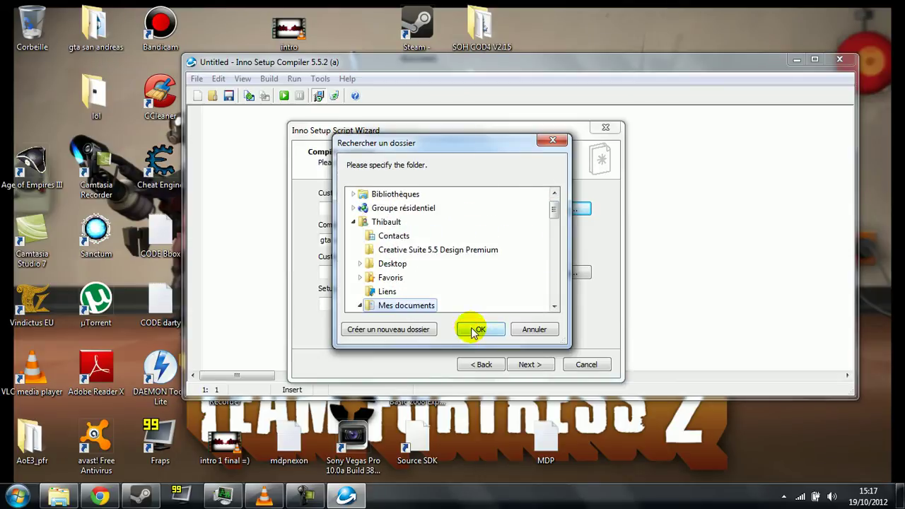
pyautogui.click(473, 330)
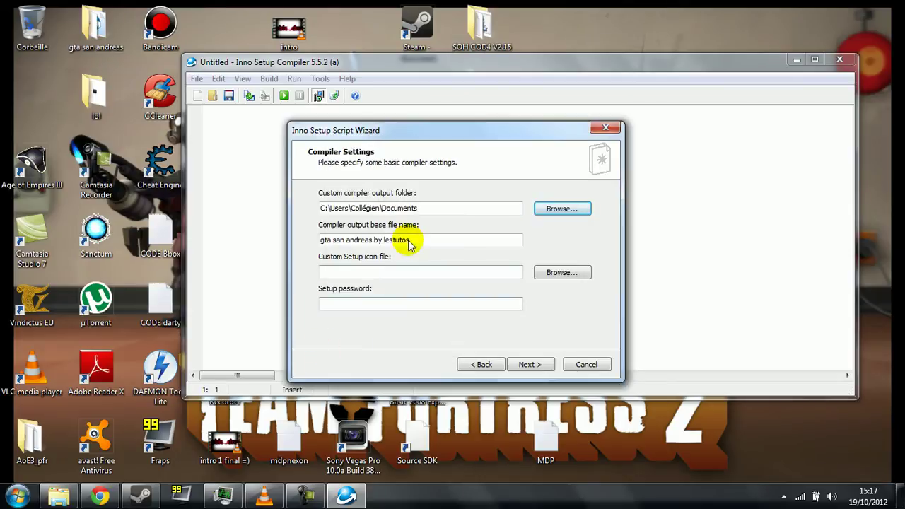
pyautogui.moveTo(424, 209); pyautogui.dragTo(411, 502)
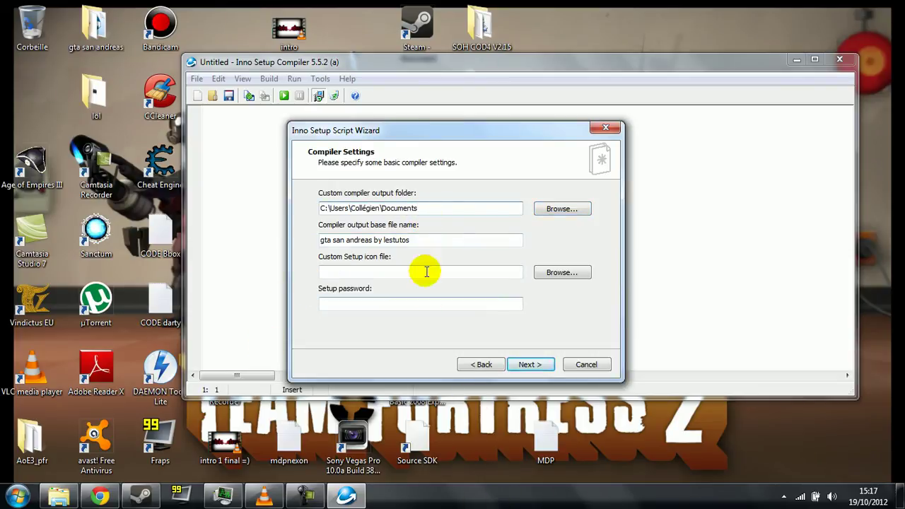
pyautogui.moveTo(420, 240); pyautogui.dragTo(366, 197)
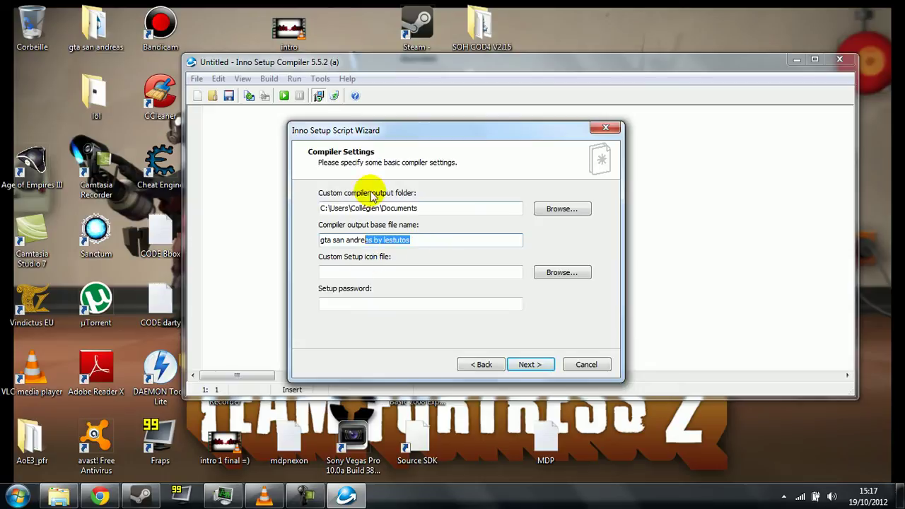
pyautogui.doubleClick(412, 208)
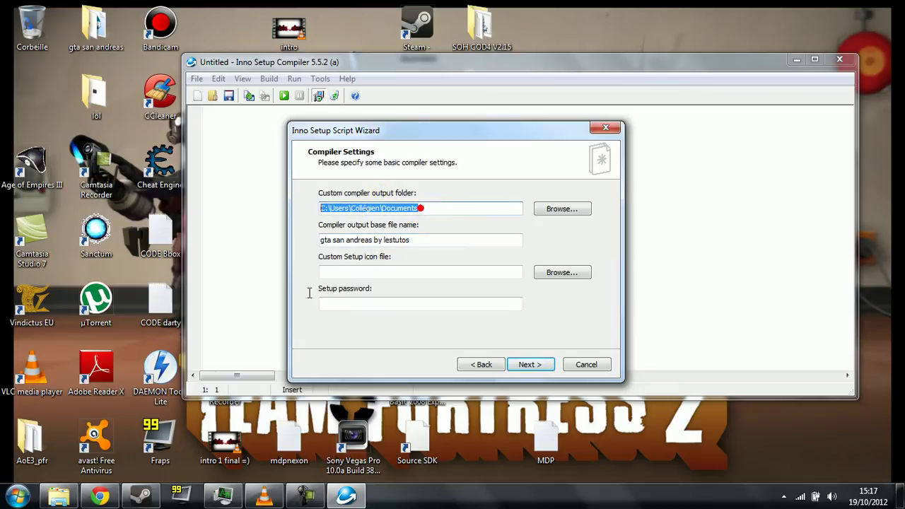
pyautogui.click(425, 211)
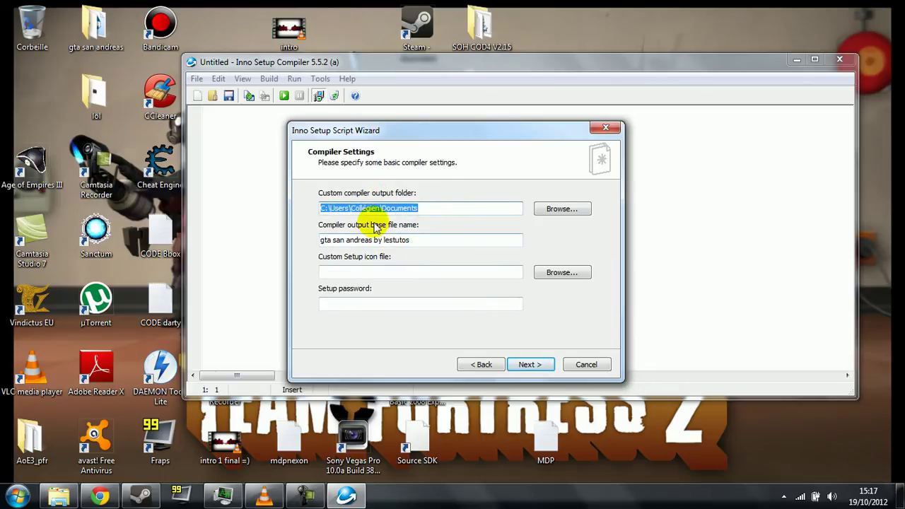
pyautogui.doubleClick(430, 240)
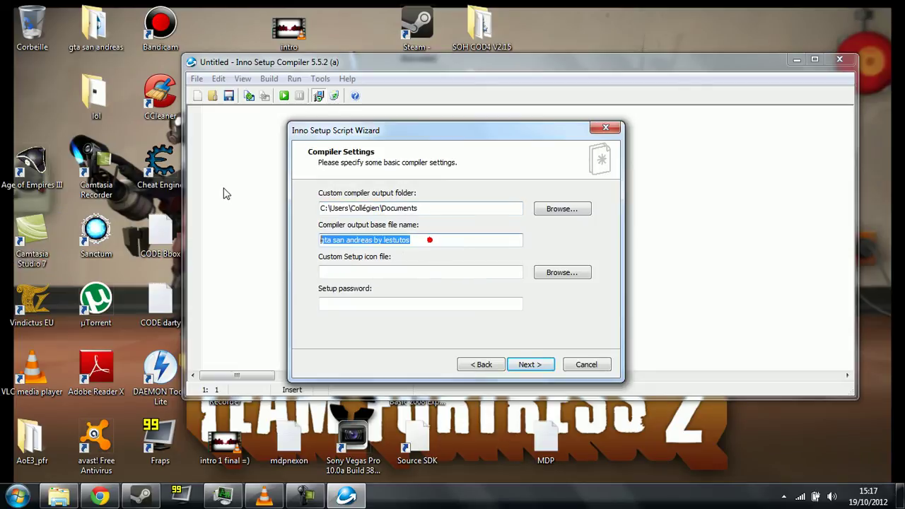
pyautogui.click(397, 273)
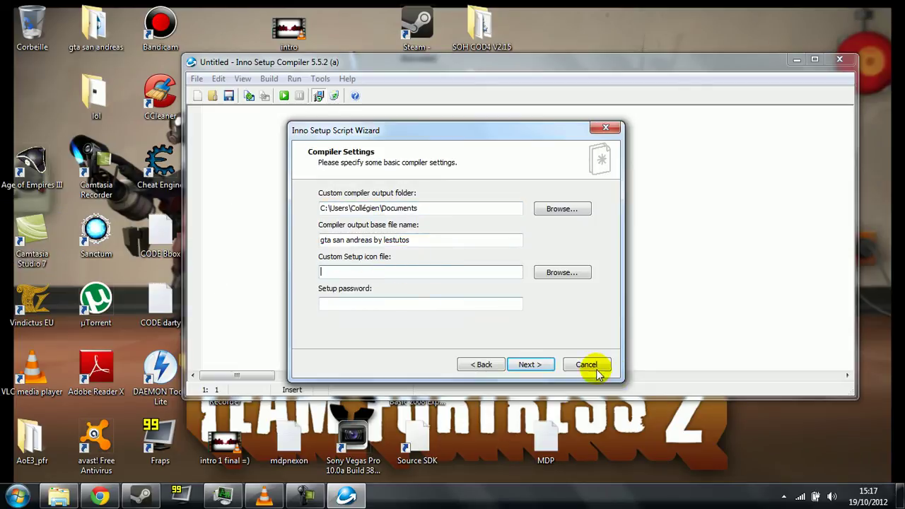
# Step: Finish the wizard with no custom icon or setup password, and compile the new script without saving it
pyautogui.click(531, 365)
pyautogui.click(524, 365)
pyautogui.click(469, 293)
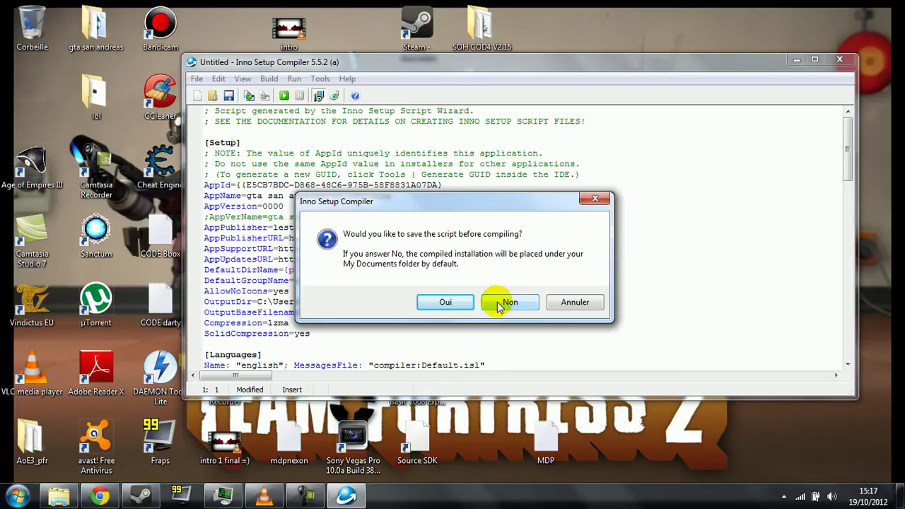
pyautogui.click(100, 497)
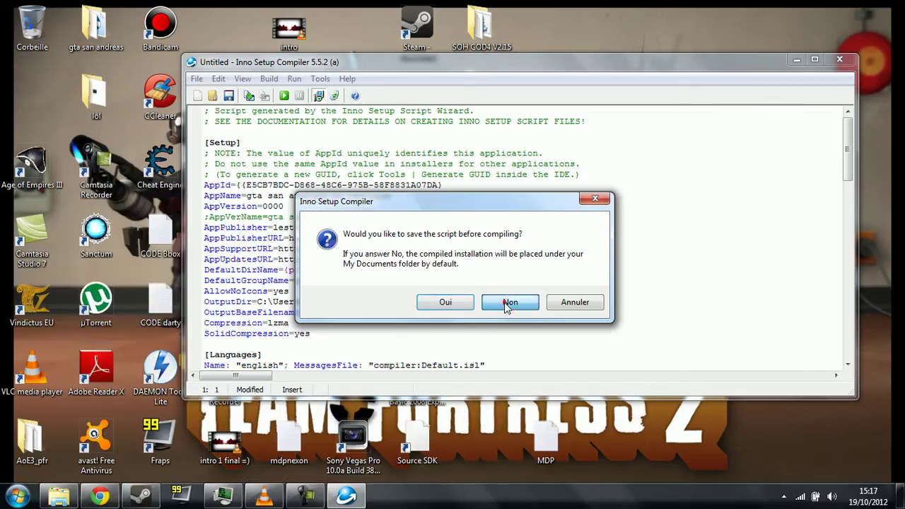
pyautogui.click(509, 303)
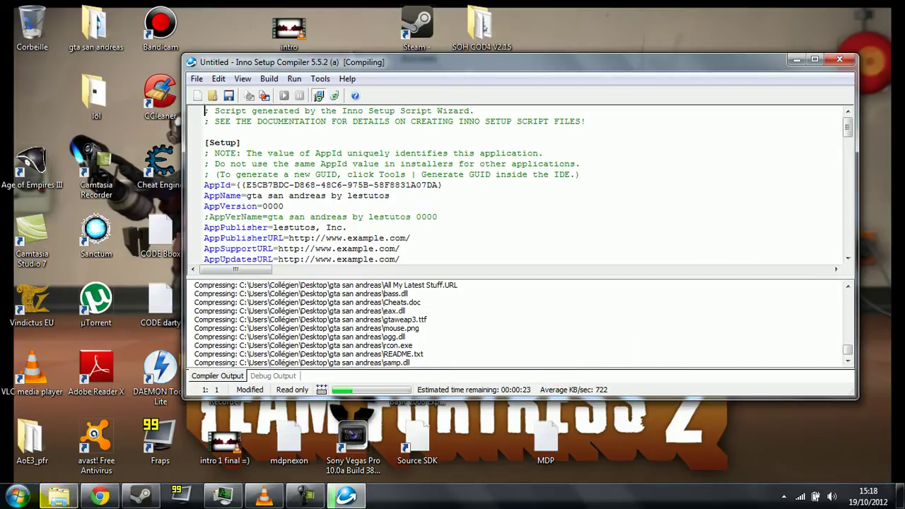
# Step: Check the gta san andreas by lestutos application in the Documents library during compilation, and return to the compiler
pyautogui.click(58, 496)
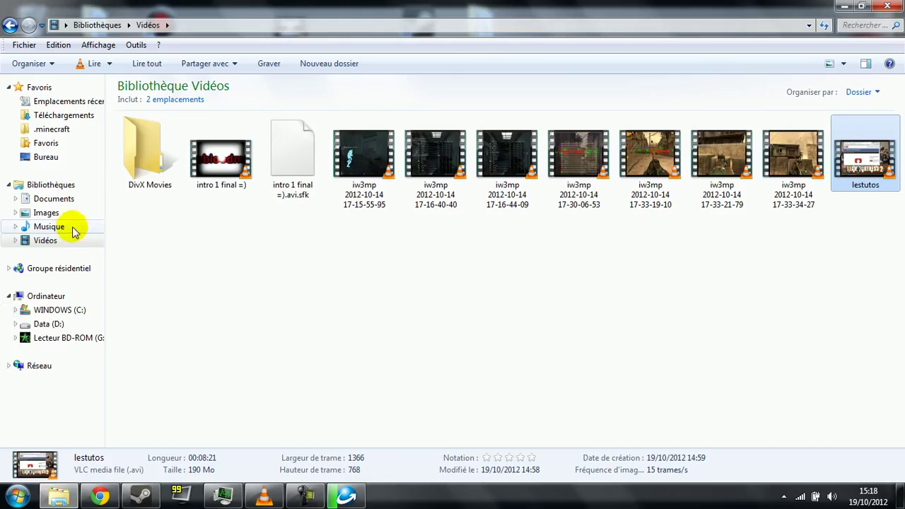
pyautogui.click(63, 200)
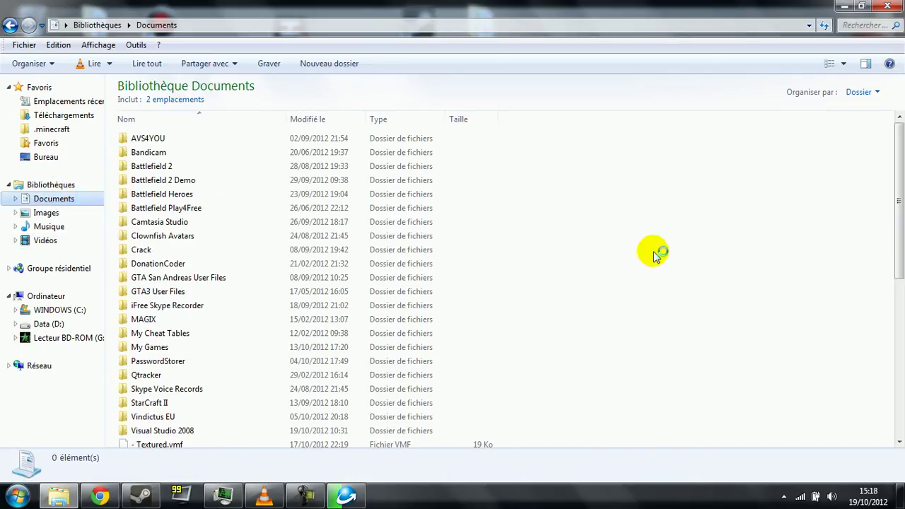
pyautogui.moveTo(901, 215); pyautogui.dragTo(881, 371)
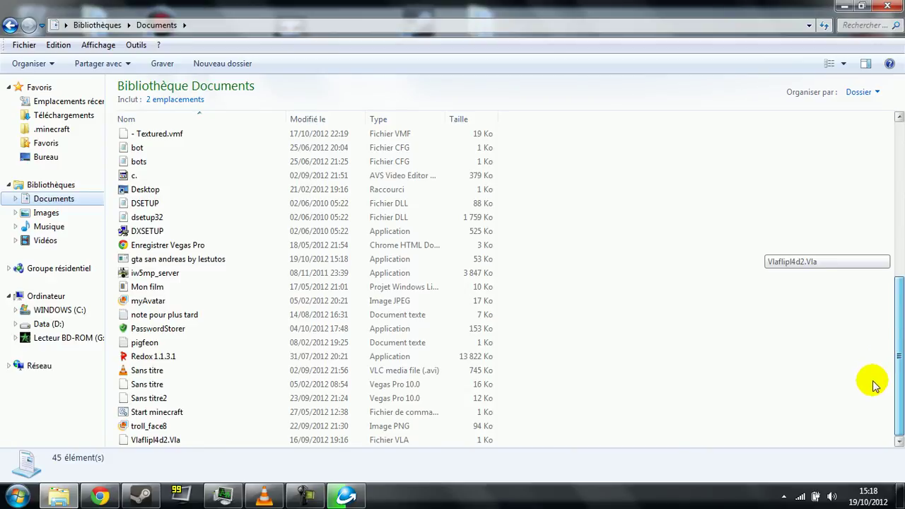
pyautogui.click(340, 263)
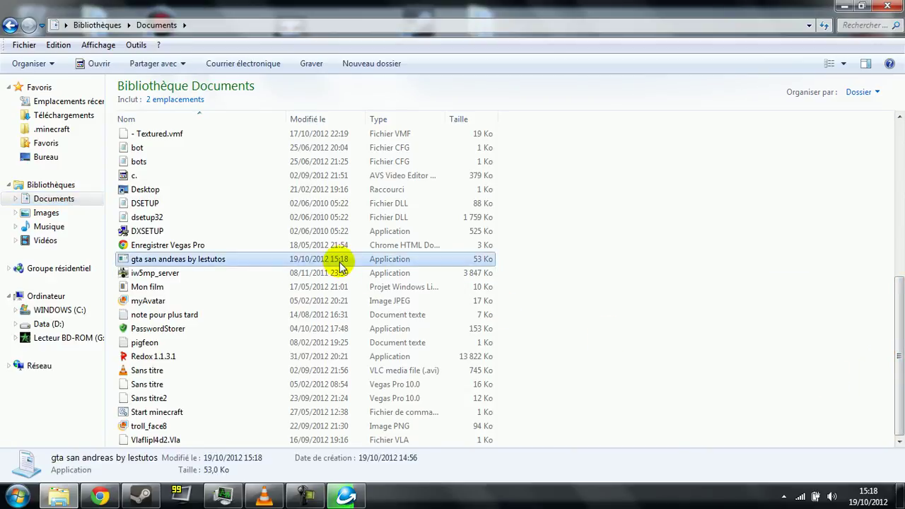
pyautogui.rightClick(207, 259)
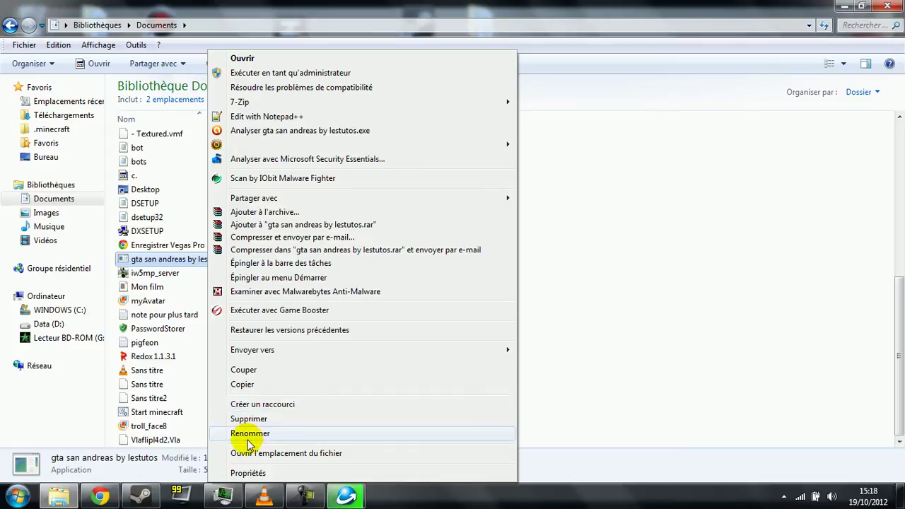
pyautogui.click(658, 366)
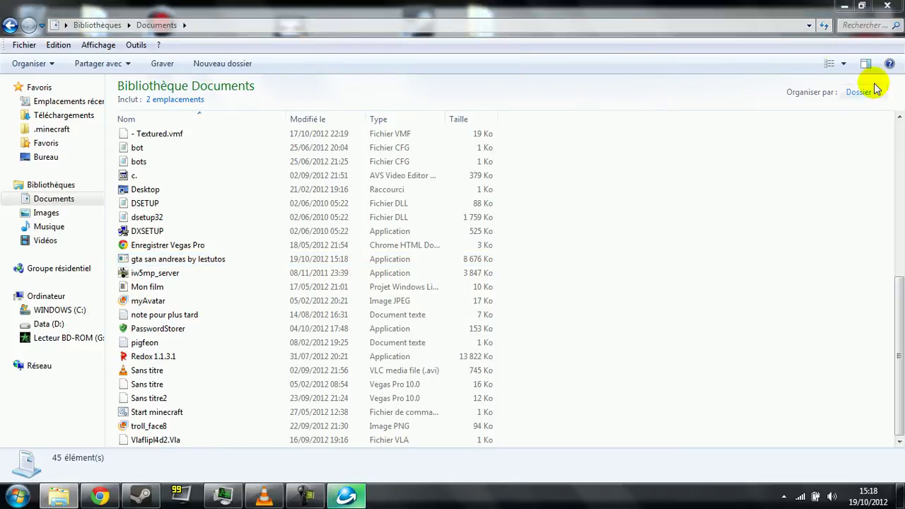
pyautogui.click(842, 7)
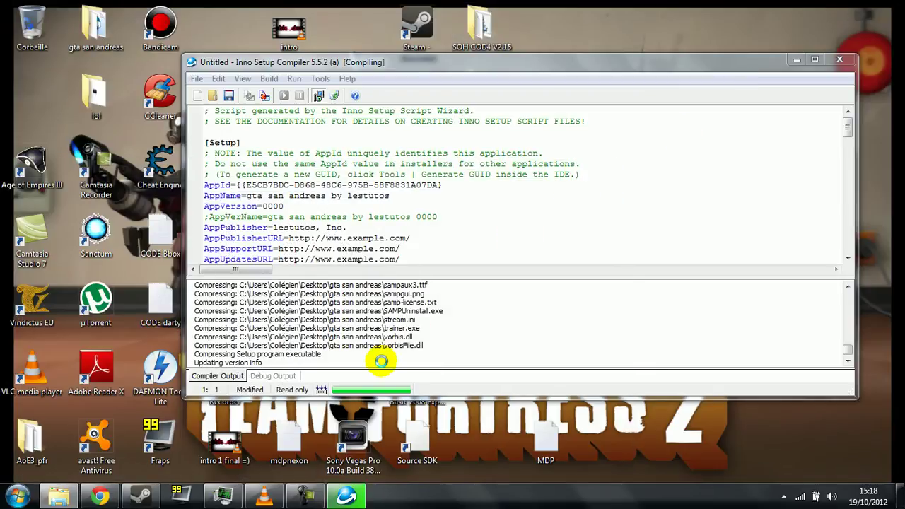
# Step: Reopen the Documents library and locate the compiled gta san andreas by lestutos installer
pyautogui.click(58, 499)
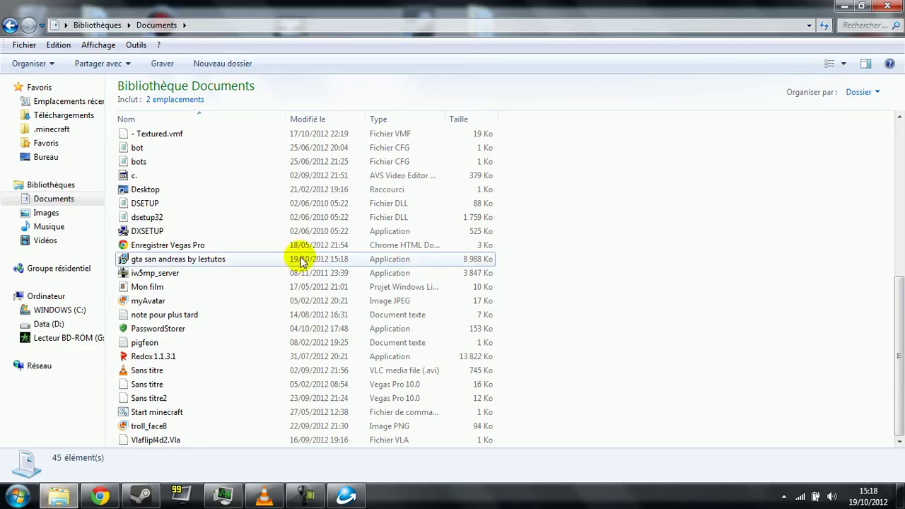
pyautogui.scroll(1, 497, 258)
pyautogui.scroll(4, 497, 258)
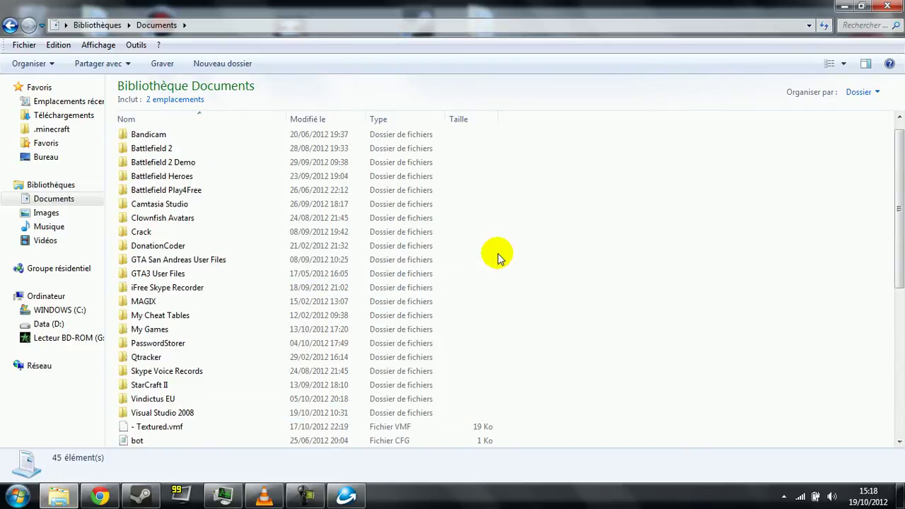
pyautogui.scroll(-5, 491, 267)
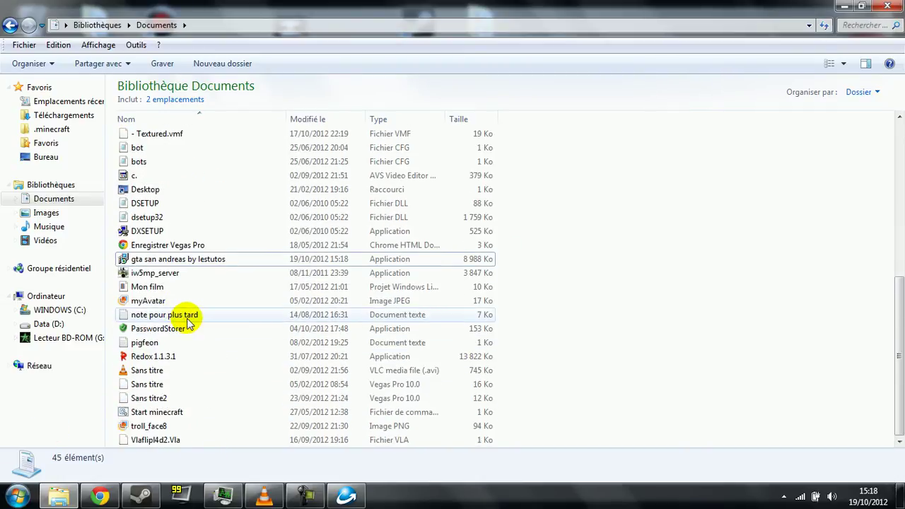
pyautogui.scroll(7, 188, 311)
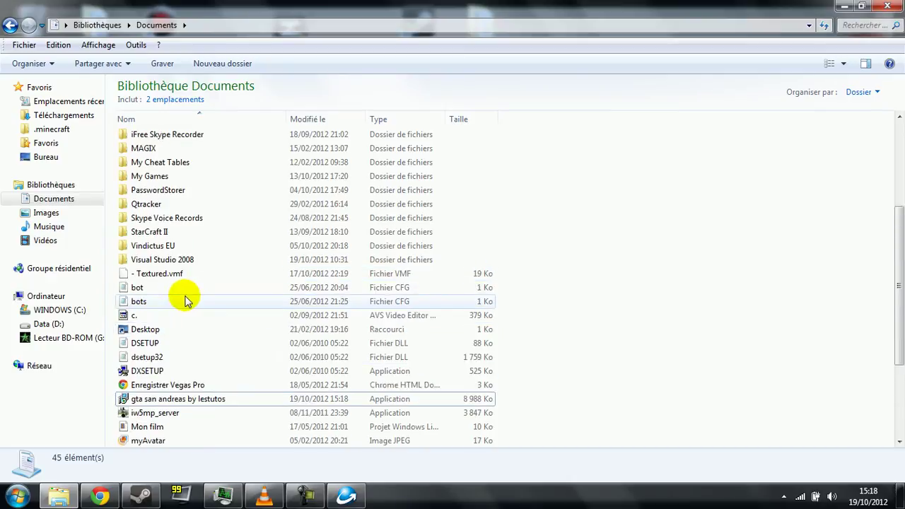
pyautogui.scroll(1, 186, 301)
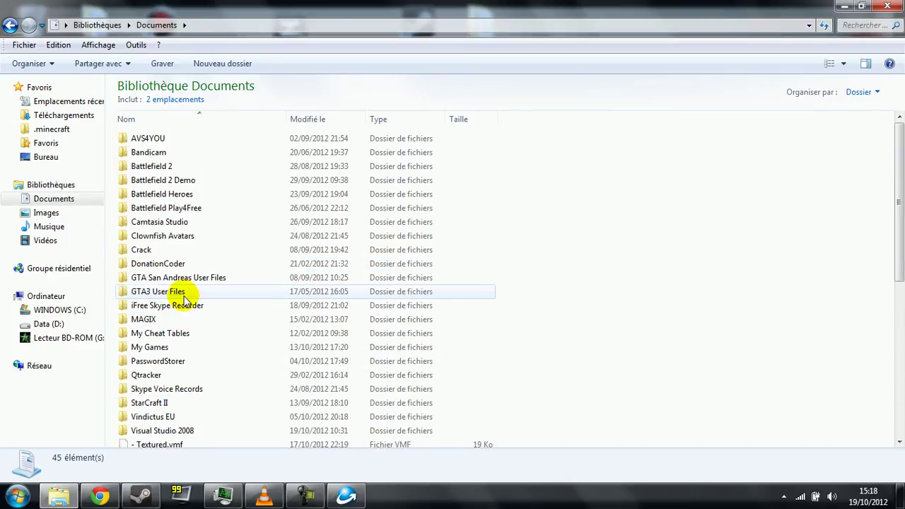
pyautogui.click(10, 25)
pyautogui.click(55, 200)
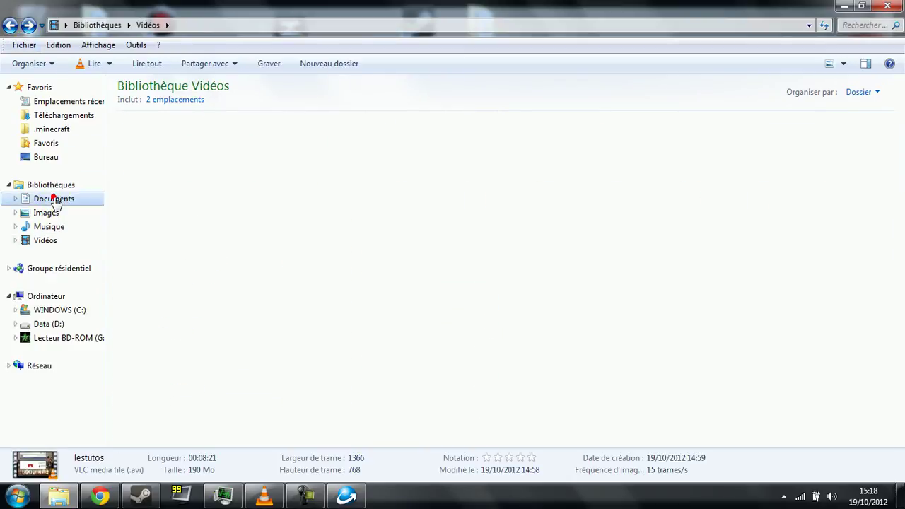
pyautogui.scroll(-4, 559, 347)
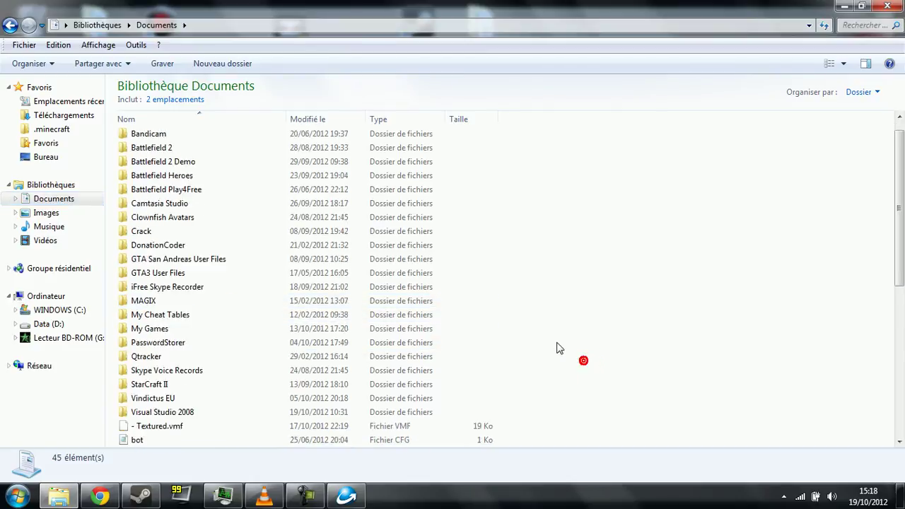
pyautogui.scroll(-3, 549, 338)
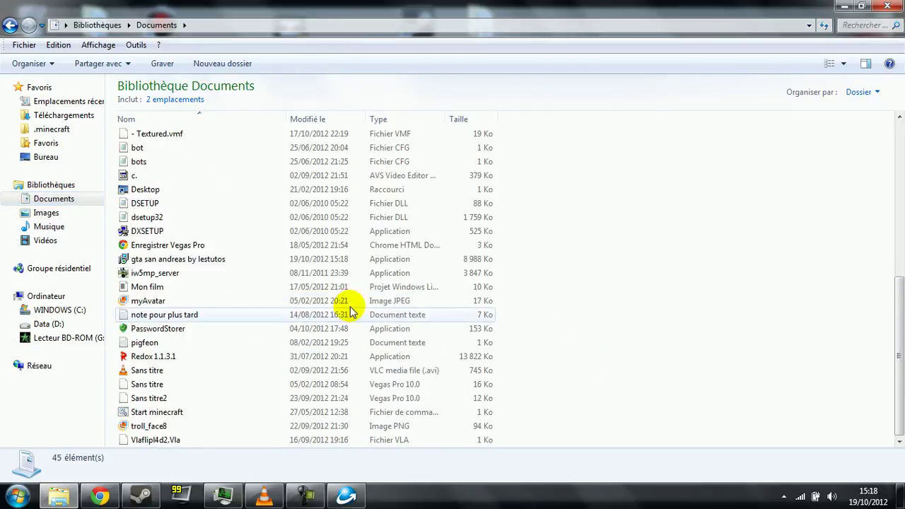
pyautogui.moveTo(507, 272); pyautogui.dragTo(798, 337)
pyautogui.click(798, 333)
# Step: Launch the gta san andreas by lestutos installer in Français and proceed past its welcome page to the destination folder page
pyautogui.click(218, 259)
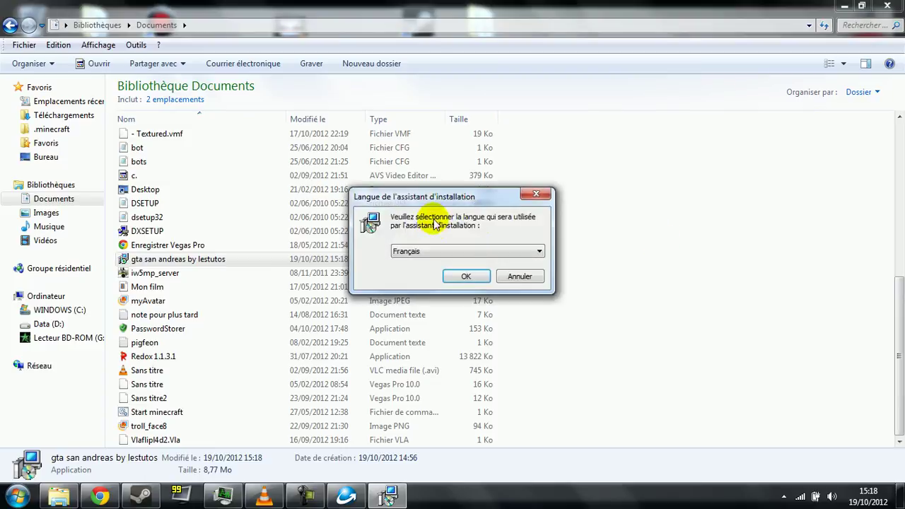
pyautogui.click(479, 247)
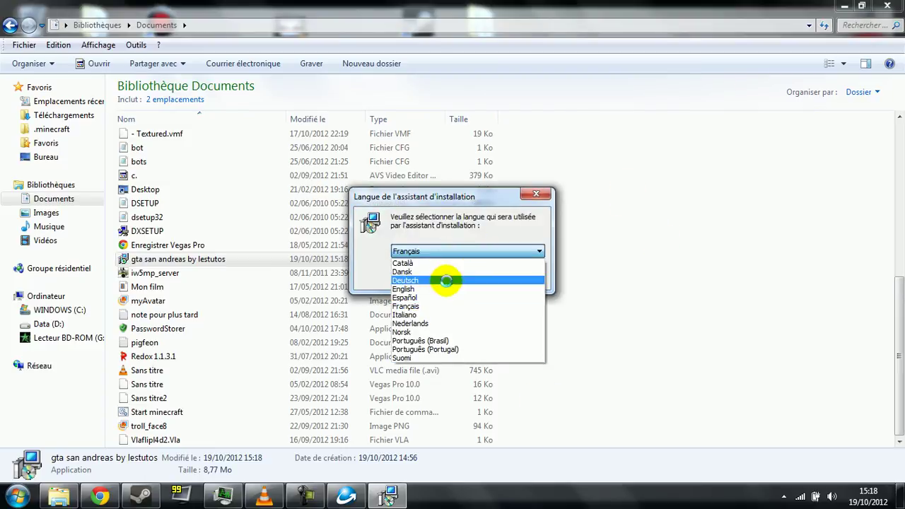
pyautogui.click(481, 254)
pyautogui.moveTo(459, 196); pyautogui.dragTo(408, 121)
pyautogui.click(379, 176)
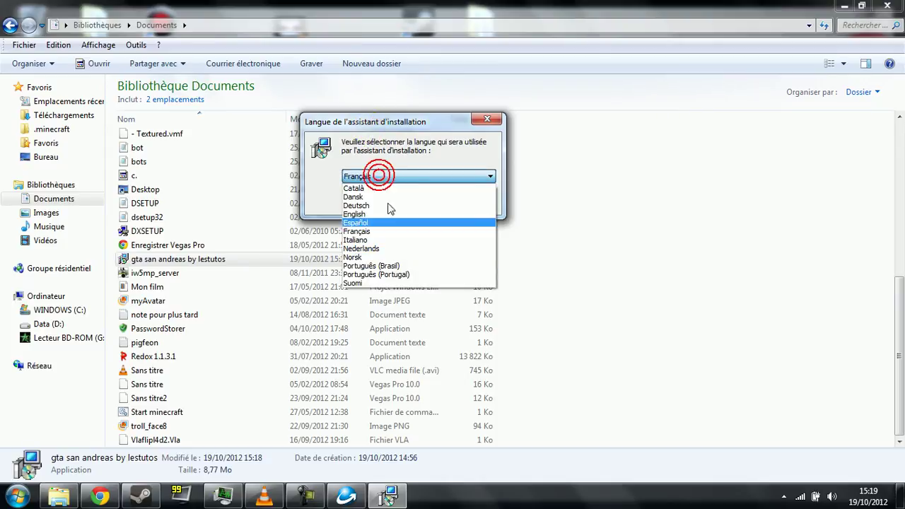
pyautogui.click(391, 177)
pyautogui.moveTo(412, 131); pyautogui.dragTo(517, 171)
pyautogui.click(515, 222)
pyautogui.click(521, 225)
pyautogui.click(521, 248)
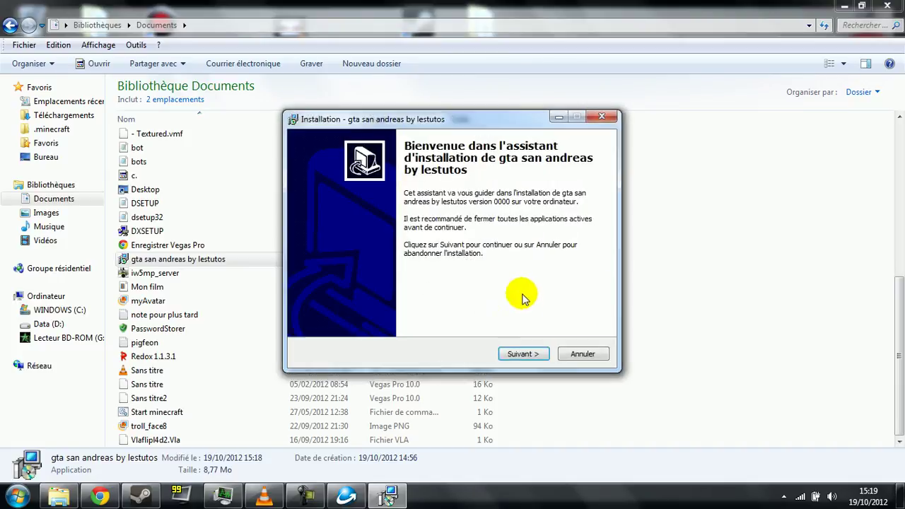
pyautogui.click(521, 355)
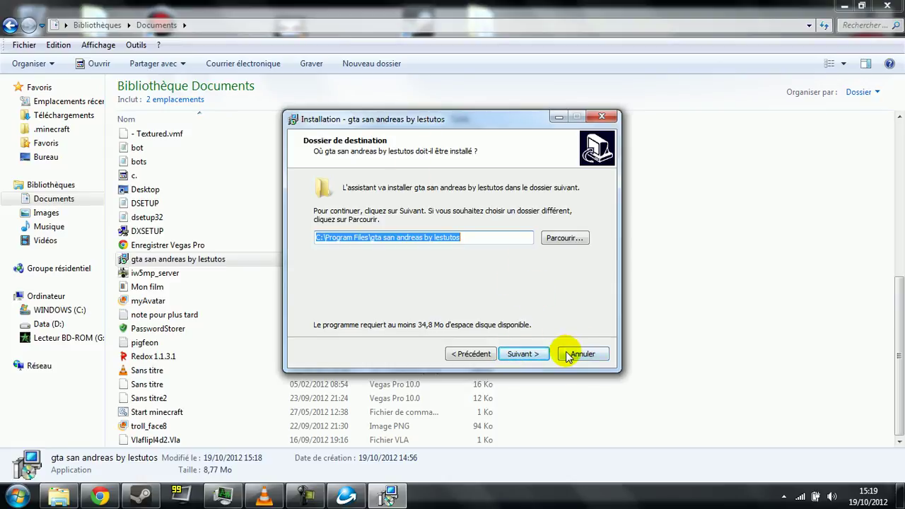
# Step: Cancel the gta san andreas by lestutos installation and close the Inno Setup Compiler without saving the script
pyautogui.click(578, 354)
pyautogui.click(507, 313)
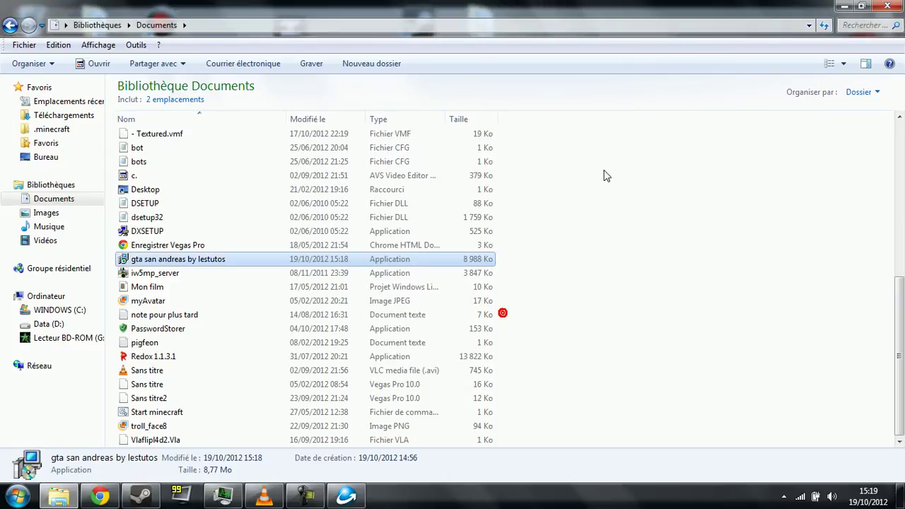
pyautogui.click(844, 6)
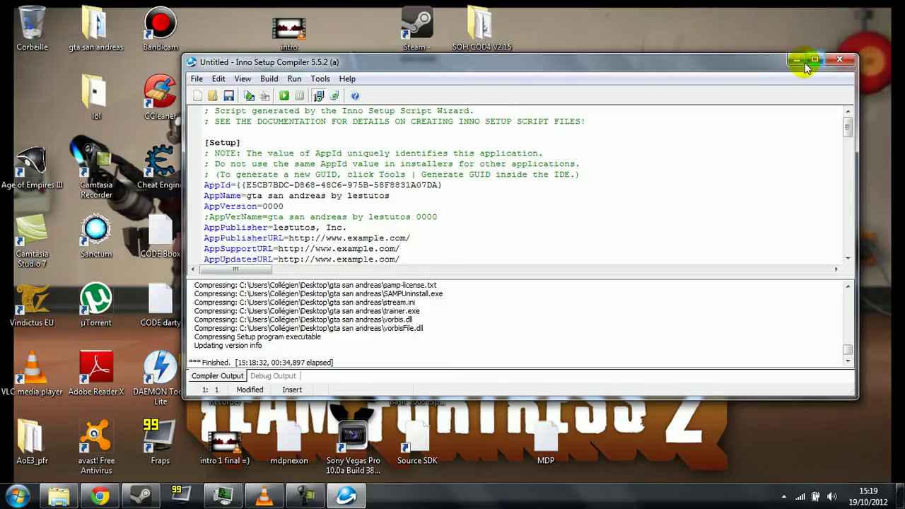
pyautogui.click(839, 61)
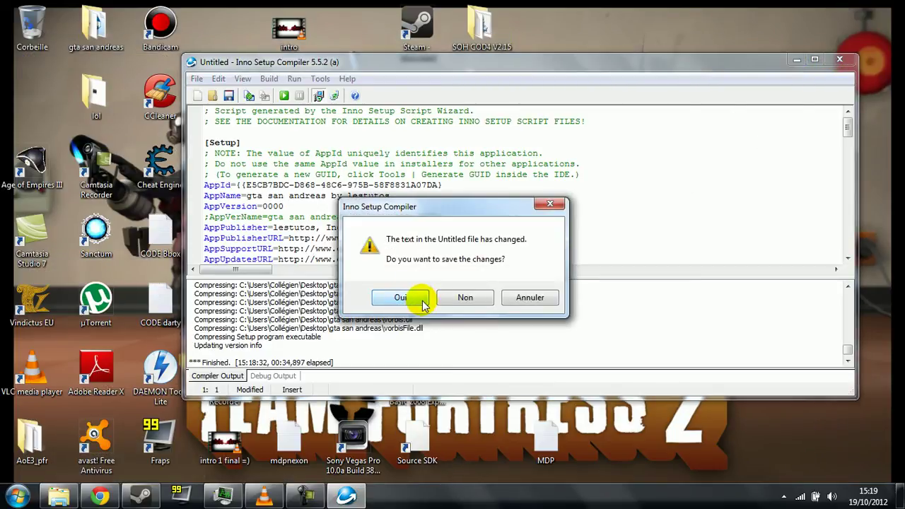
pyautogui.click(461, 299)
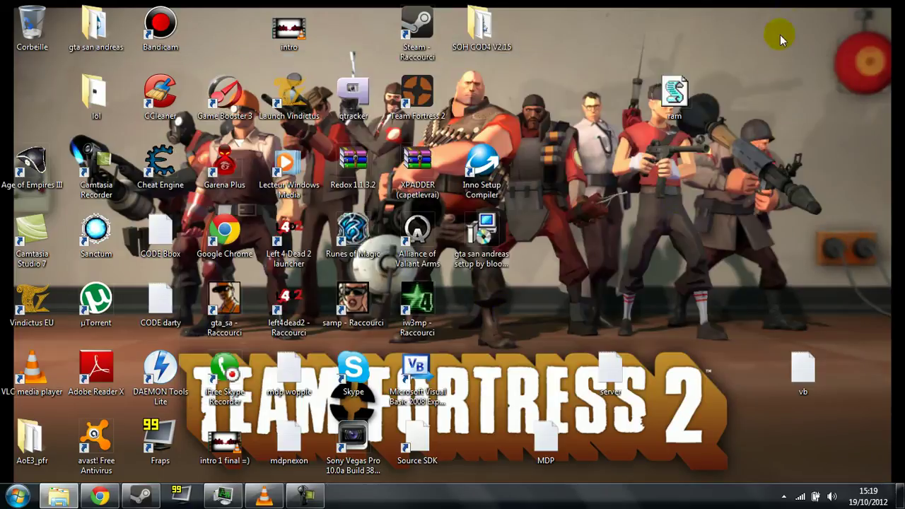
# Step: Launch the gta san andreas setup by blood-modz installer from the desktop and dismiss it
pyautogui.moveTo(640, 255)
pyautogui.mouseDown()
pyautogui.moveTo(320, 413)
pyautogui.moveTo(396, 339)
pyautogui.moveTo(453, 353)
pyautogui.moveTo(498, 331)
pyautogui.moveTo(542, 276)
pyautogui.moveTo(505, 275)
pyautogui.moveTo(507, 234)
pyautogui.mouseUp()
pyautogui.doubleClick(506, 234)
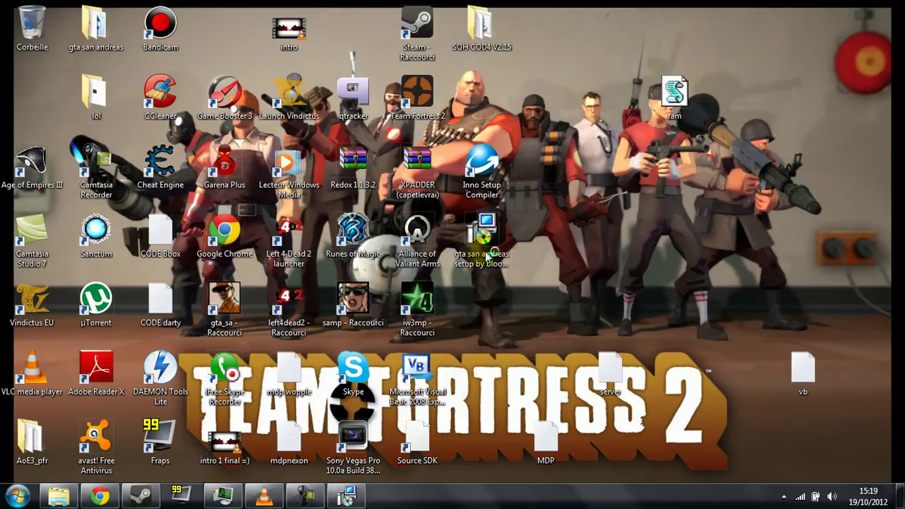
pyautogui.click(502, 276)
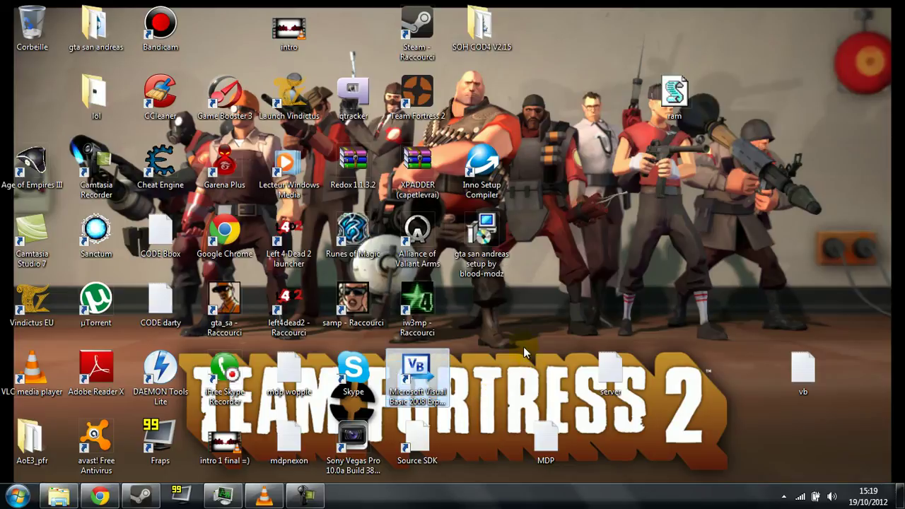
pyautogui.moveTo(649, 267); pyautogui.dragTo(386, 417)
pyautogui.click(304, 495)
pyautogui.click(304, 498)
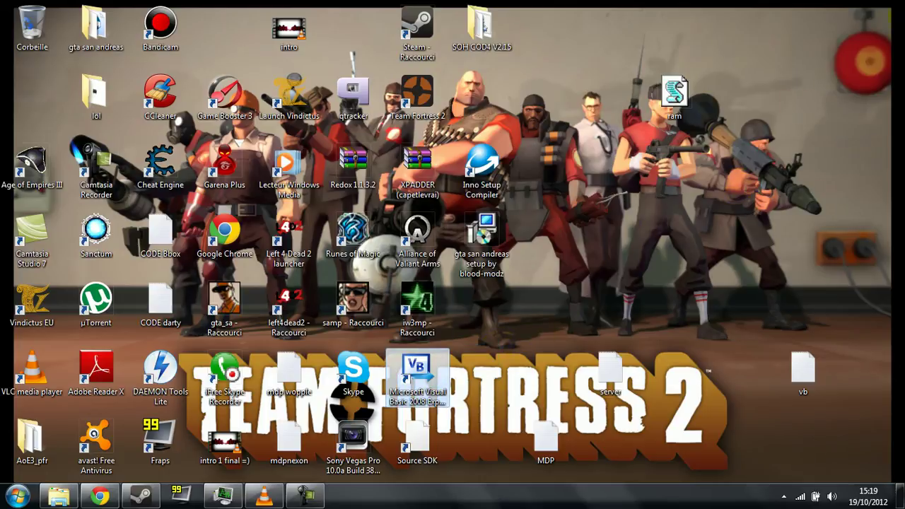
pyautogui.moveTo(890, 4); pyautogui.dragTo(732, 258)
pyautogui.moveTo(462, 373); pyautogui.dragTo(431, 380)
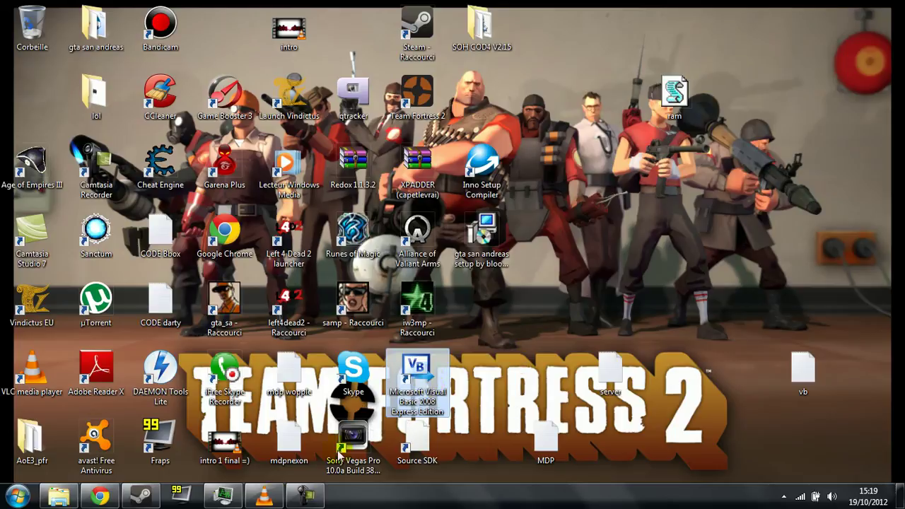
# Step: Switch to Chrome and view the open installer tutorial page and the Inno Setup Downloads page
pyautogui.click(99, 496)
pyautogui.click(105, 7)
pyautogui.click(199, 7)
pyautogui.click(90, 6)
pyautogui.click(177, 8)
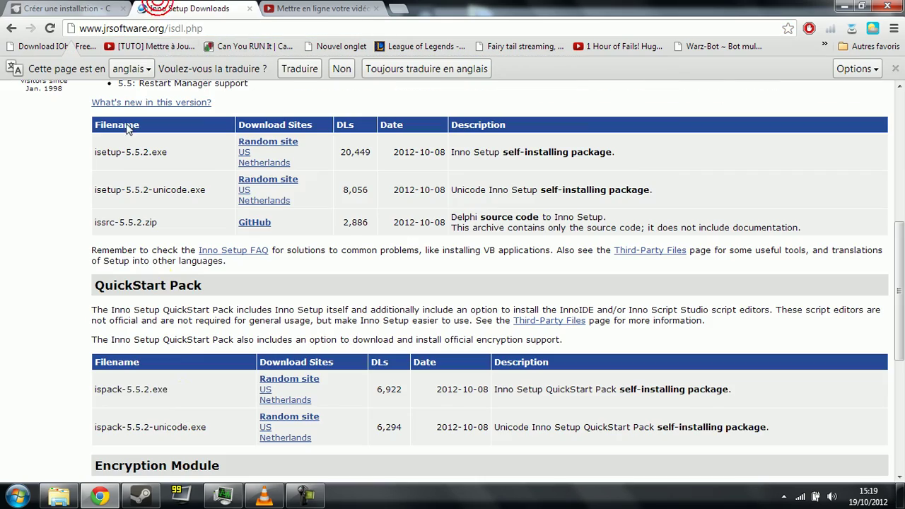